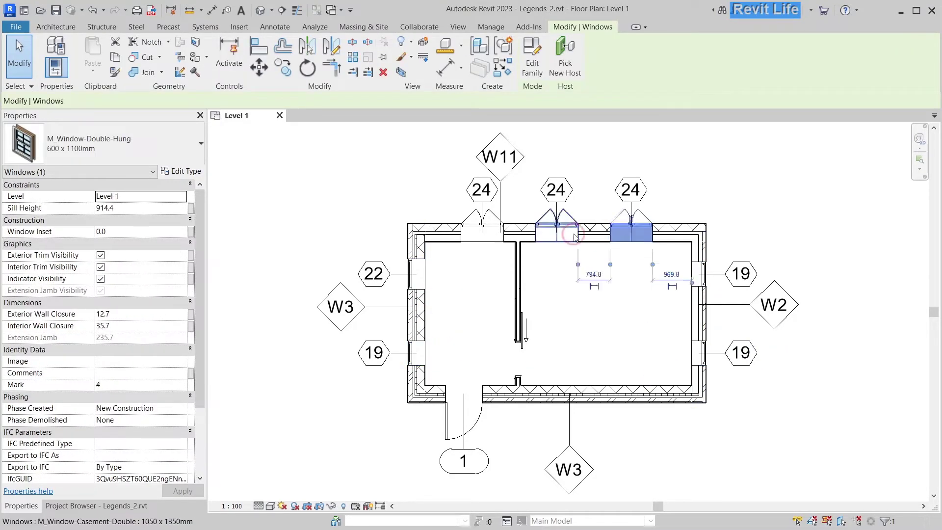
Change the middle window in the upper wall of the floor plan to the larger double casement type tagged 26
click(558, 233)
click(478, 410)
click(556, 233)
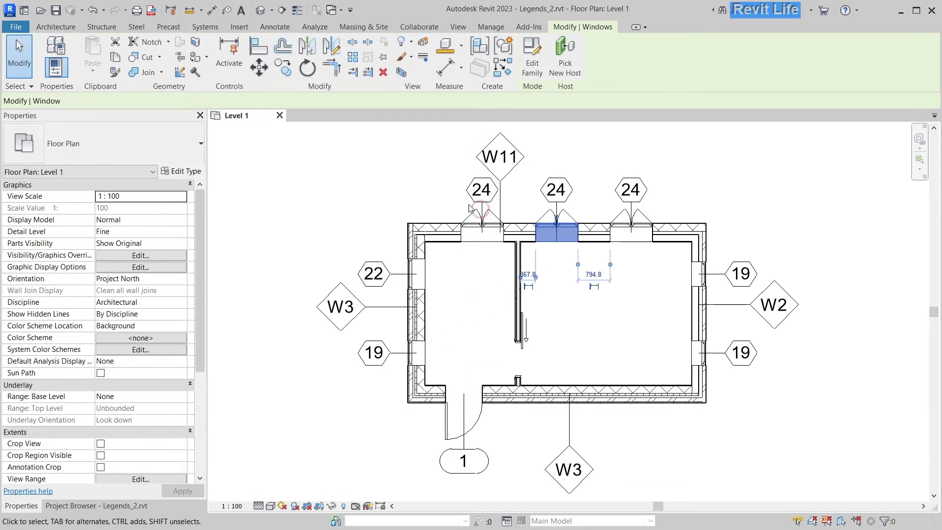
click(164, 141)
key(Escape)
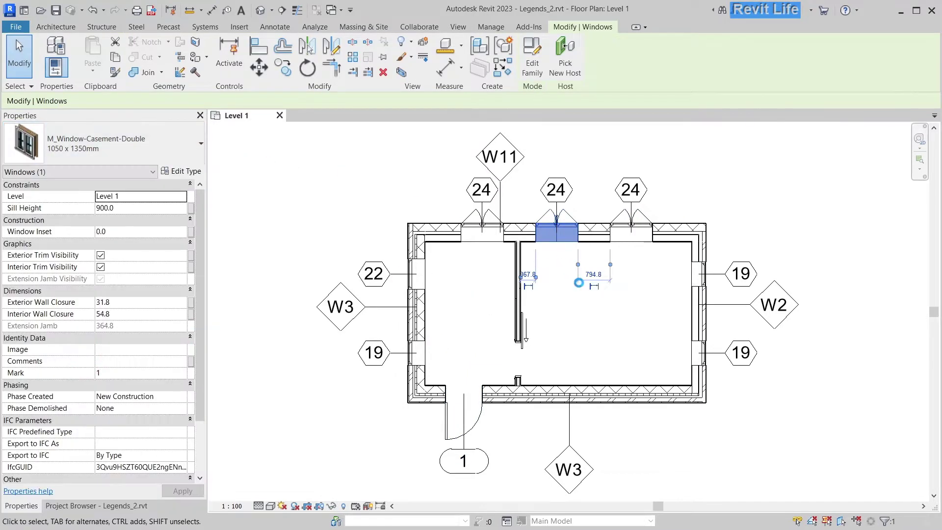
key(Escape)
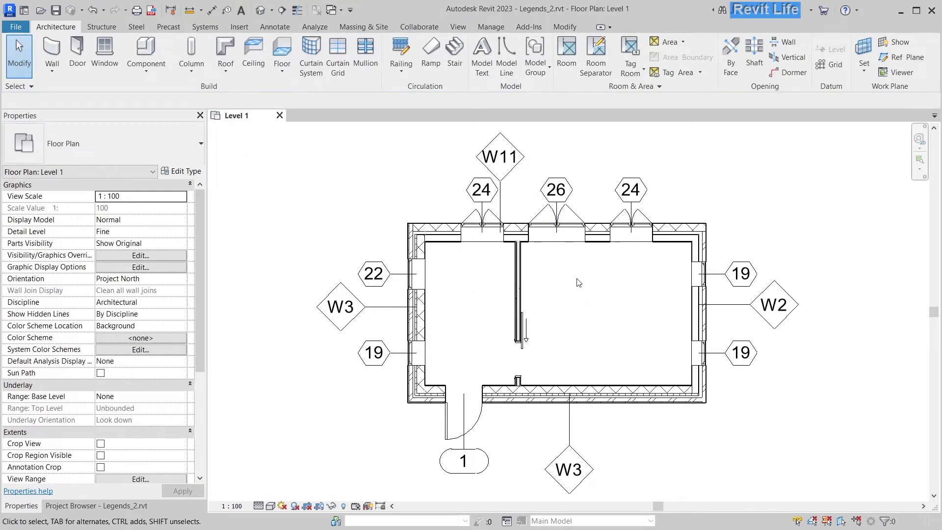
Create a new legend view at 1:20 scale
click(458, 27)
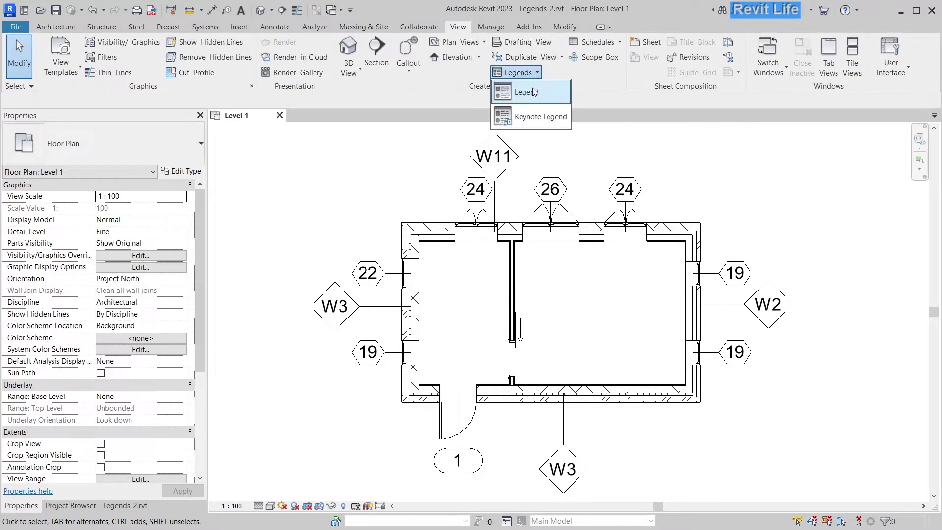
click(532, 92)
click(482, 258)
click(478, 312)
key(Return)
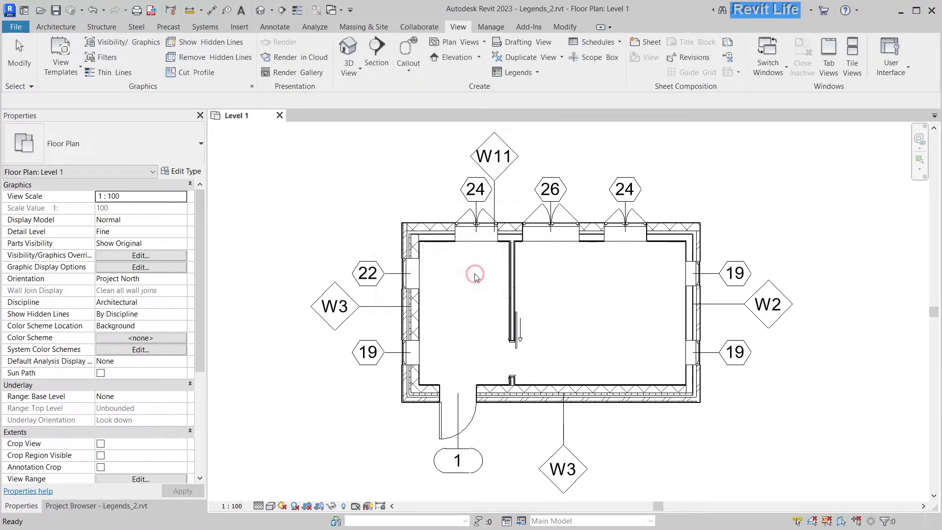
Place a legend component of the 850 x 900mm M_Window-Casement-Double and set its view to front elevation
click(274, 27)
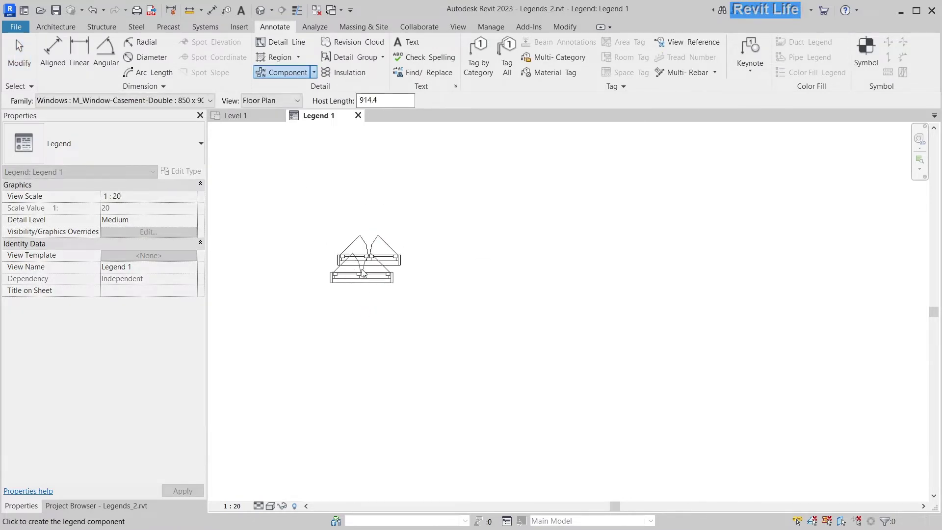
key(Escape)
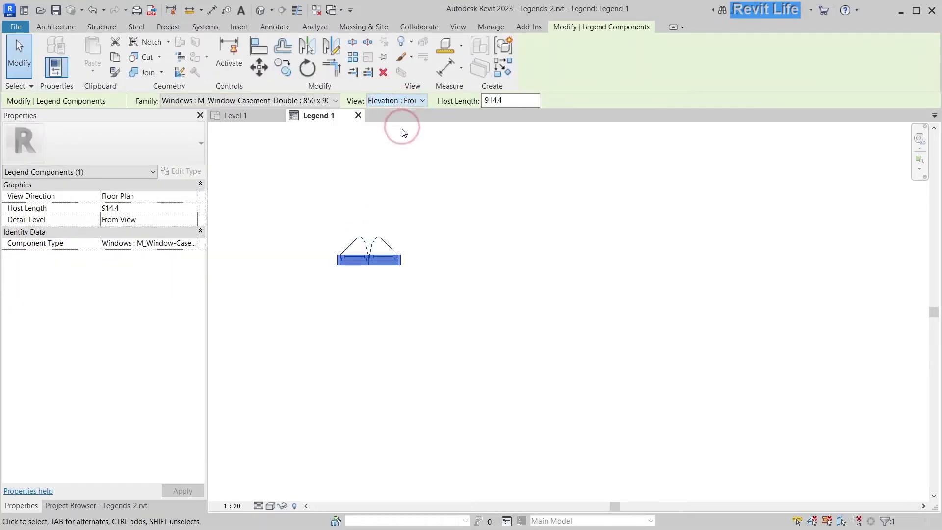
key(Escape)
Dimension the legend window's overall width above it and its overall height beside it with aligned dimensions
key(d)
key(a)
key(l)
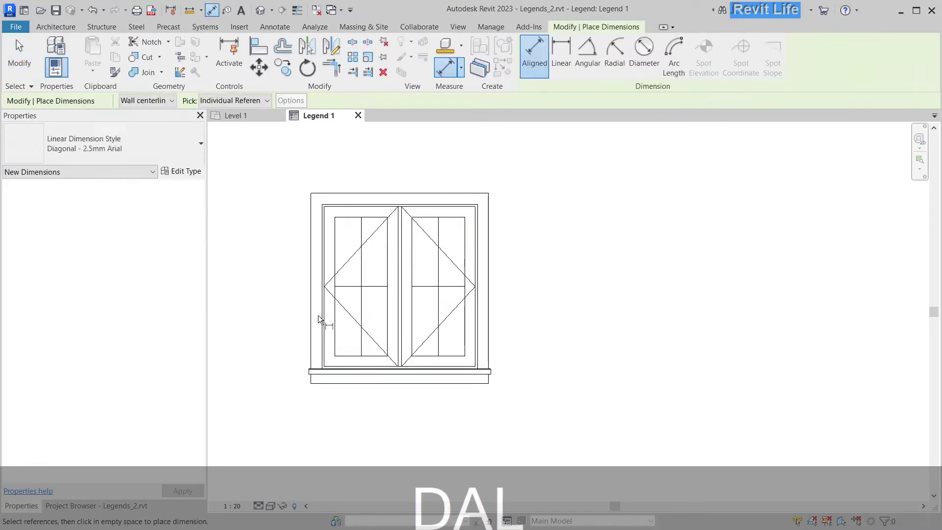
click(311, 282)
click(487, 281)
click(515, 153)
click(429, 192)
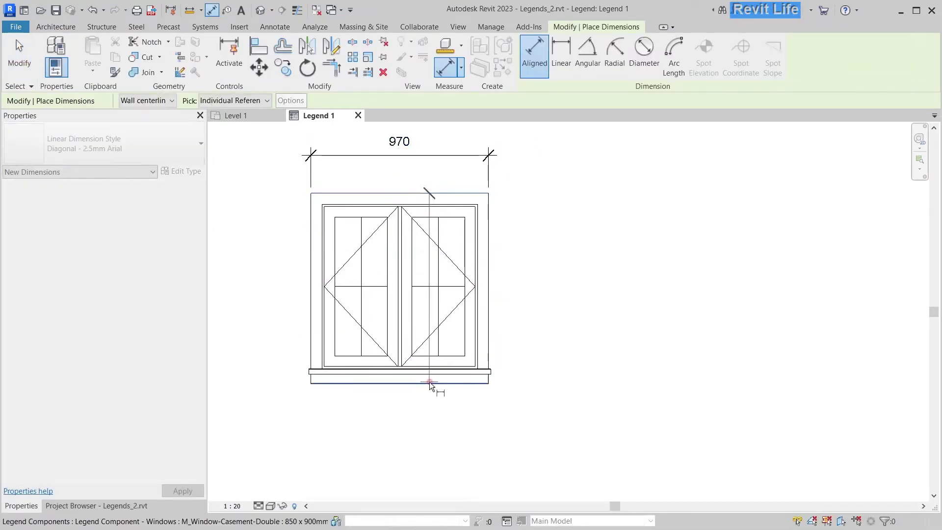
click(236, 370)
middle_drag(330, 245, 335, 284)
key(Escape)
Match the legend window's type to the middle window in the upper wall of the Level 1 plan
click(252, 116)
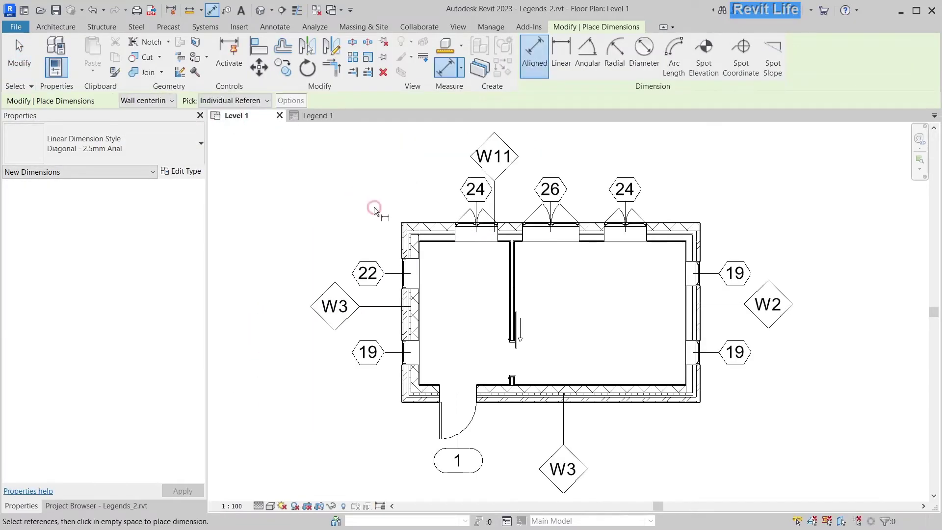
middle_drag(646, 336, 599, 338)
key(Escape)
key(m)
key(a)
click(510, 234)
click(328, 115)
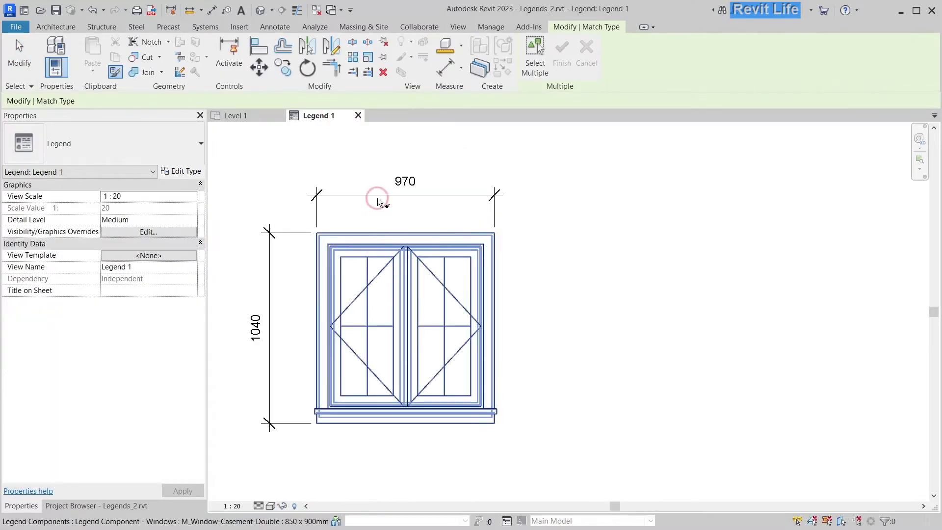
click(400, 245)
key(Escape)
Move the width and height dimension lines outward so they clear the enlarged legend window
drag(352, 195, 347, 132)
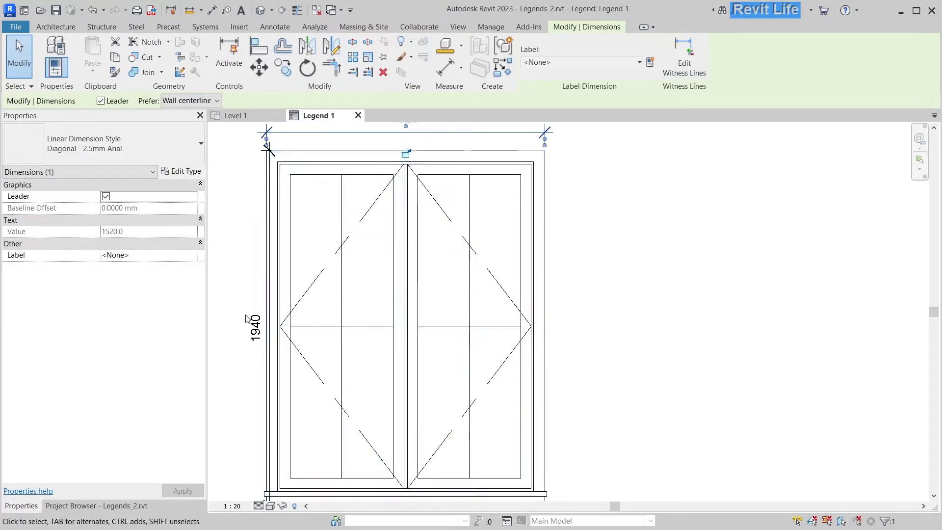
click(250, 319)
drag(272, 227, 217, 227)
key(Escape)
scroll(552, 403, down, 2)
click(402, 224)
drag(401, 225, 402, 206)
key(Escape)
Copy the legend window together with its dimensions to the right of the original
middle_drag(424, 257, 408, 207)
drag(681, 383, 286, 149)
key(c)
key(o)
click(447, 236)
scroll(448, 236, down, 2)
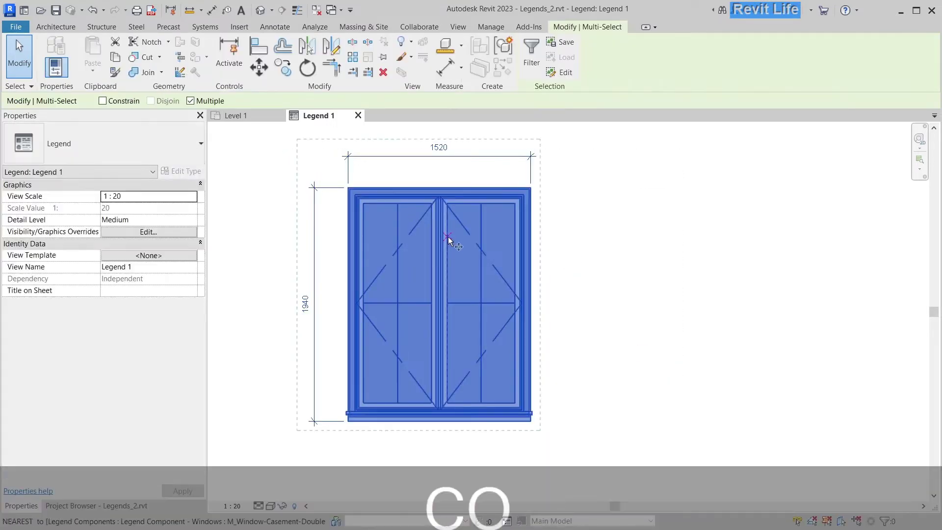
click(661, 237)
key(Escape)
key(Escape)
key(Escape)
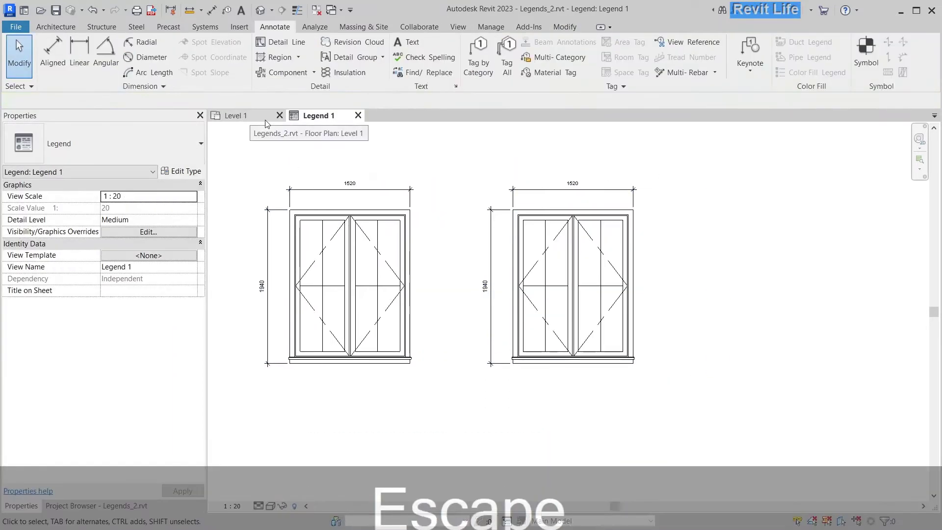
Match the copied legend window's type to the window tagged 24 at the left of the plan's upper wall
click(233, 115)
key(m)
key(a)
click(424, 236)
click(333, 115)
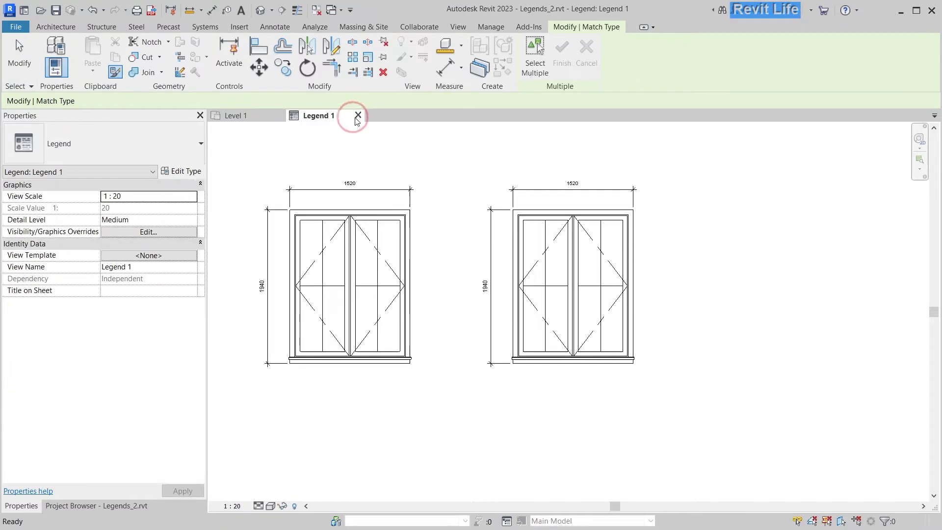
click(530, 318)
key(Escape)
key(Escape)
Align the base of the smaller legend window with the larger one and nudge it left, closer to it
key(a)
key(l)
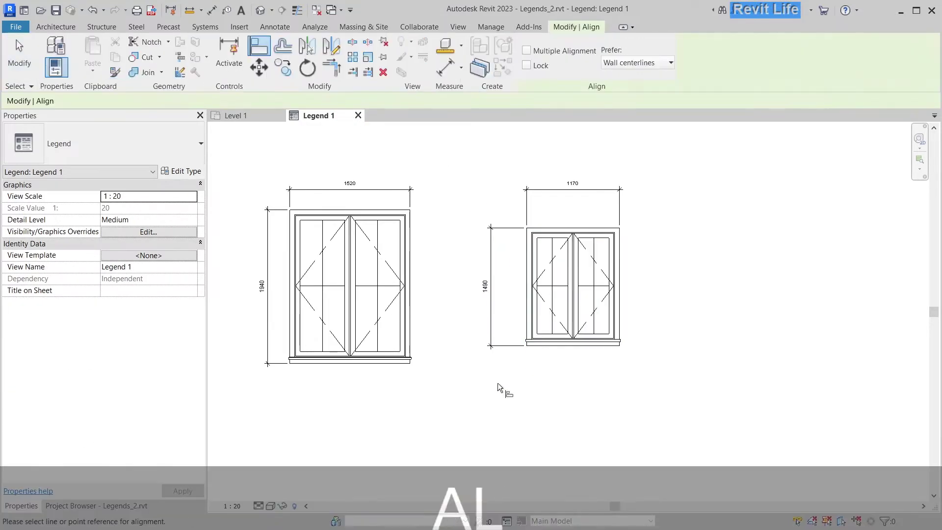
key(Escape)
key(Escape)
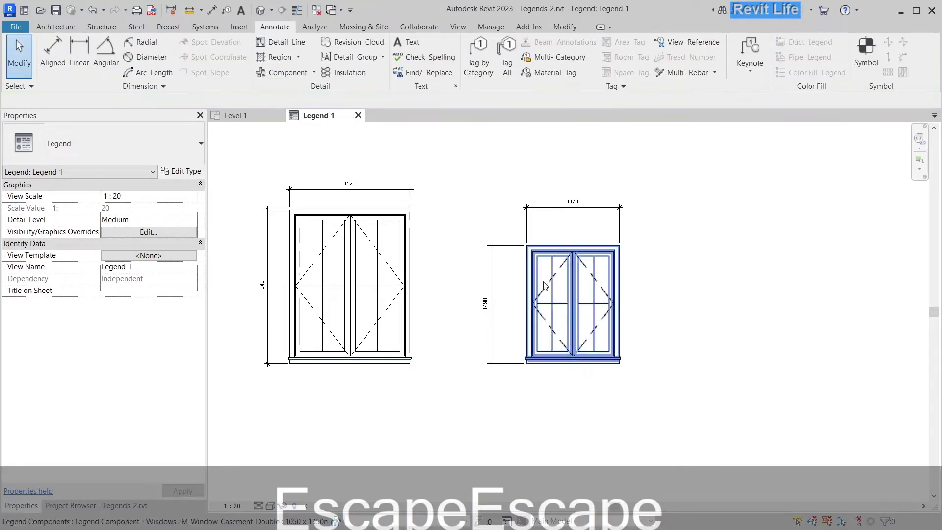
click(578, 305)
key(shift+Left)
key(shift+Left)
key(Escape)
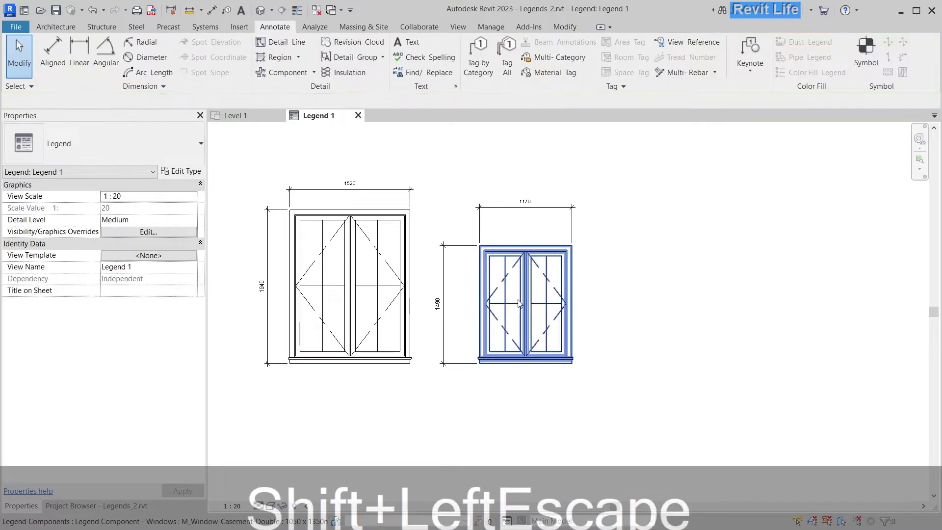
Try to tag the larger legend window by category and check the window tags in the Level 1 plan
click(473, 49)
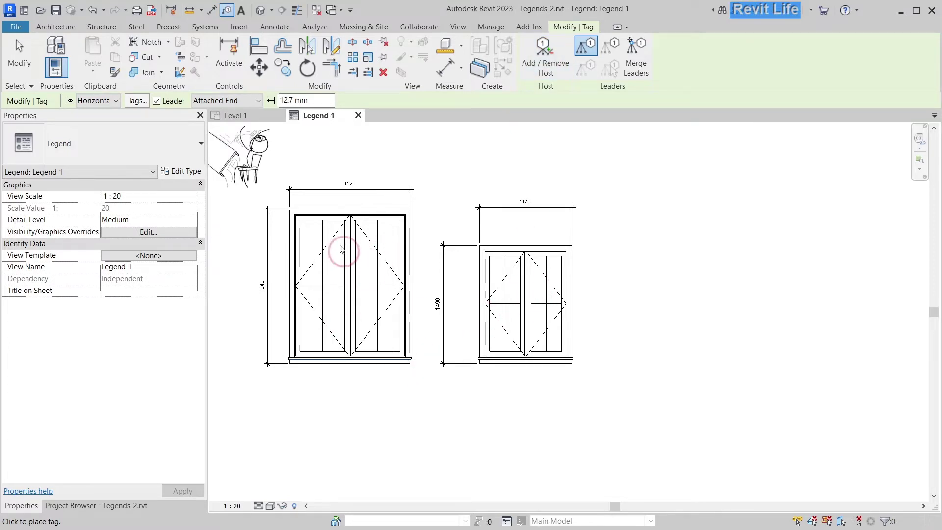
key(Escape)
key(ctrl+Tab)
click(429, 192)
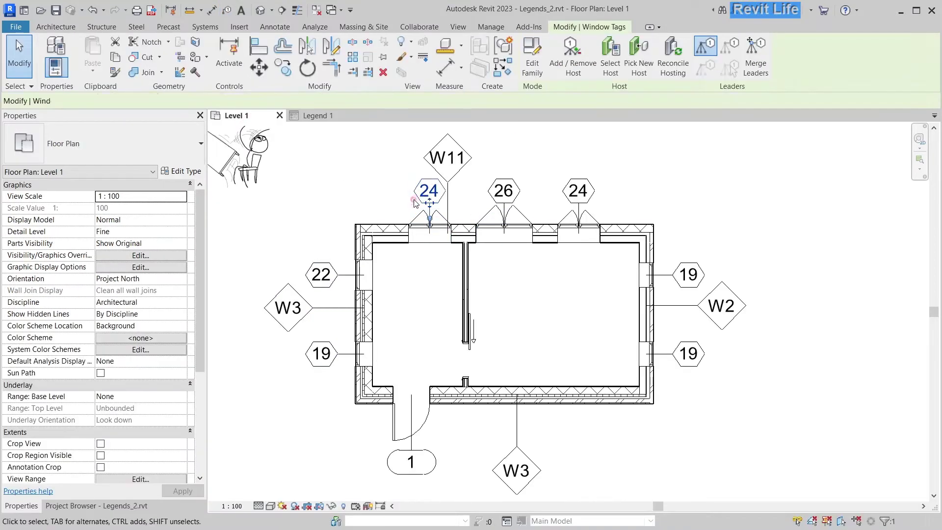
scroll(432, 204, up, 2)
key(ctrl+Tab)
key(Escape)
Place a text note reading 24 above the larger legend window's width dimension
scroll(370, 202, up, 3)
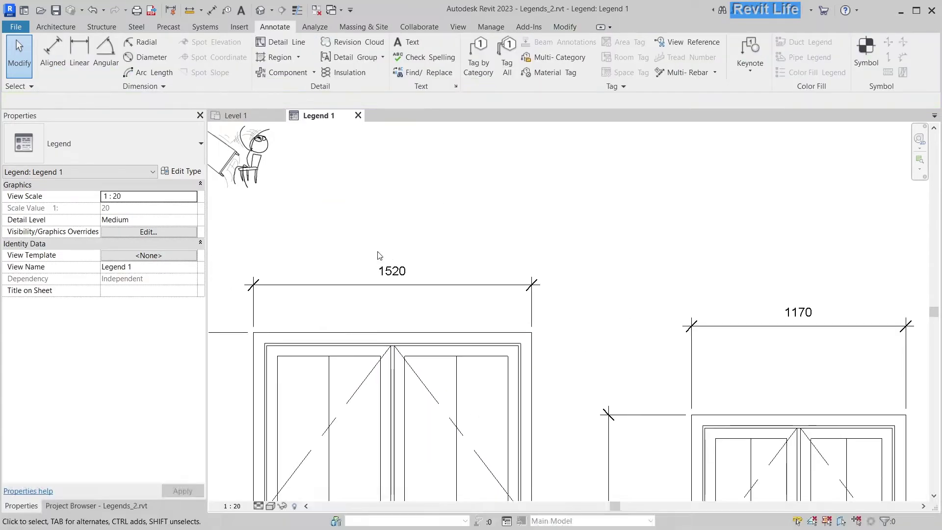
key(t)
key(x)
click(377, 238)
text(@)
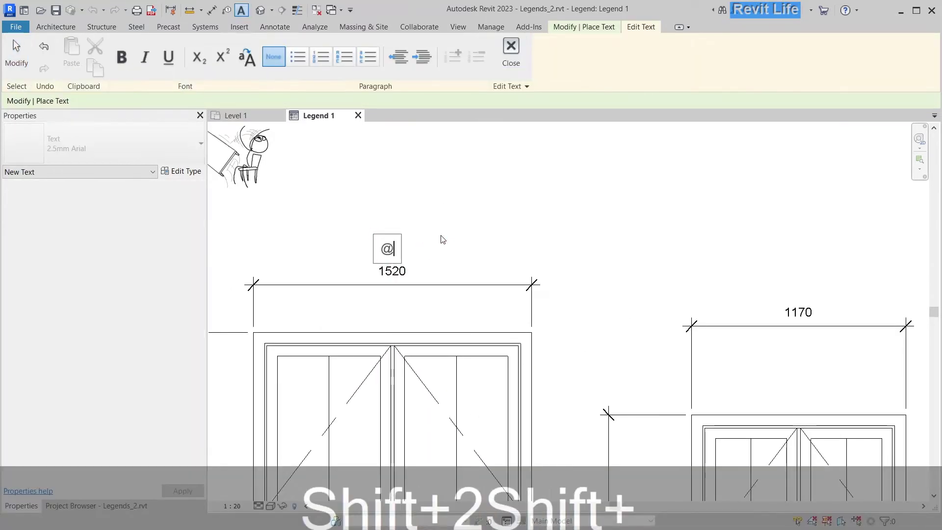
key(BackSpace)
text(24)
key(Escape)
Check the plan's window tags and copy the 24 text note horizontally to above the smaller legend window
key(ctrl+Tab)
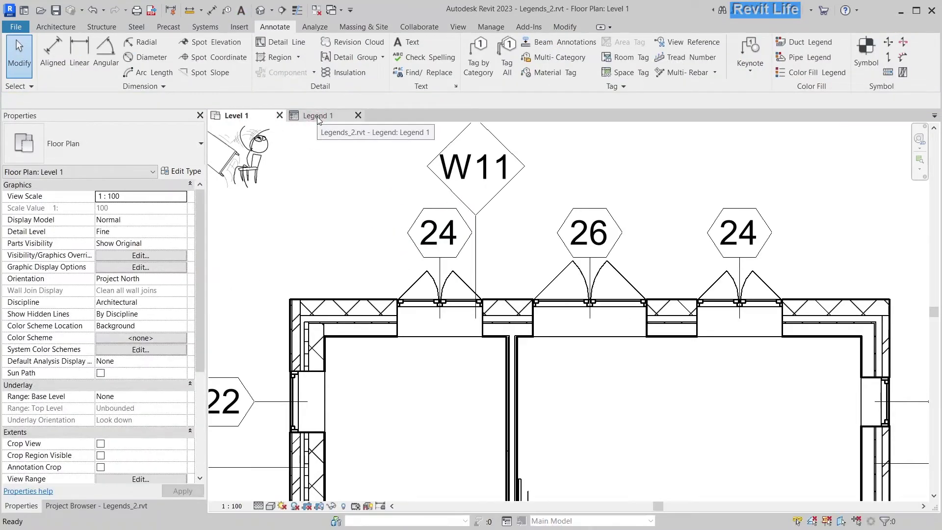
click(318, 118)
click(393, 247)
key(c)
key(o)
click(394, 248)
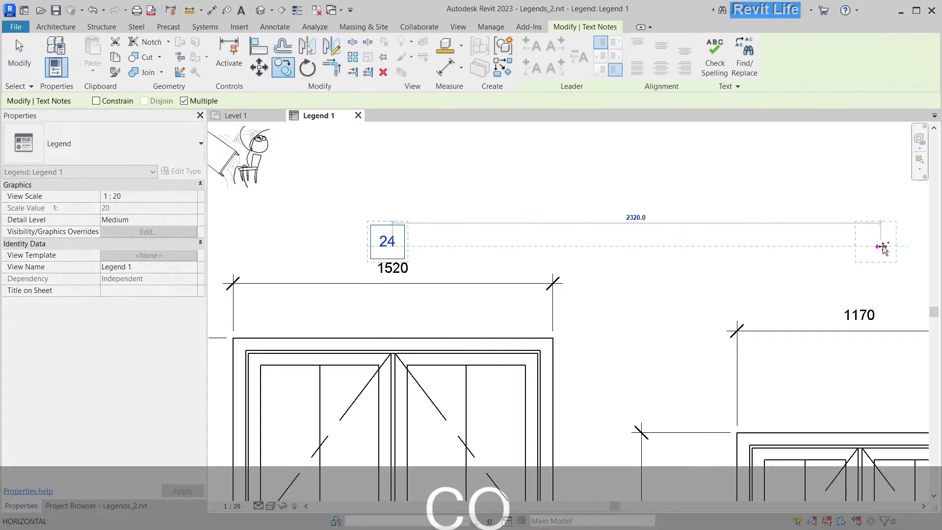
click(869, 248)
key(Escape)
key(Escape)
Change the text note above the larger legend window to 26
double_click(395, 245)
key(BackSpace)
text(6)
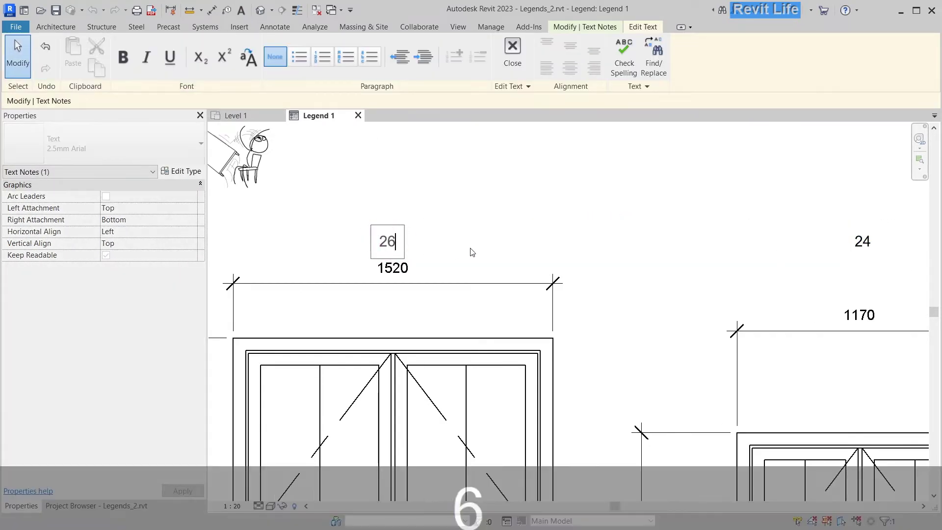
click(469, 252)
scroll(441, 216, down, 2)
key(Escape)
Move the larger window's width dimension closer to the window and draw a six-sided detail-line polygon around the 26 note
scroll(442, 231, up, 2)
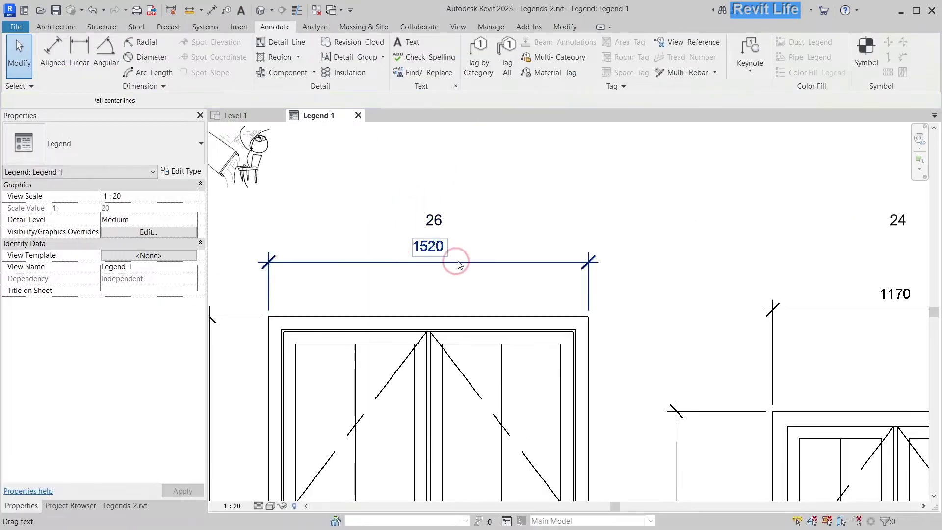
click(456, 262)
key(Escape)
scroll(442, 230, up, 3)
key(d)
key(l)
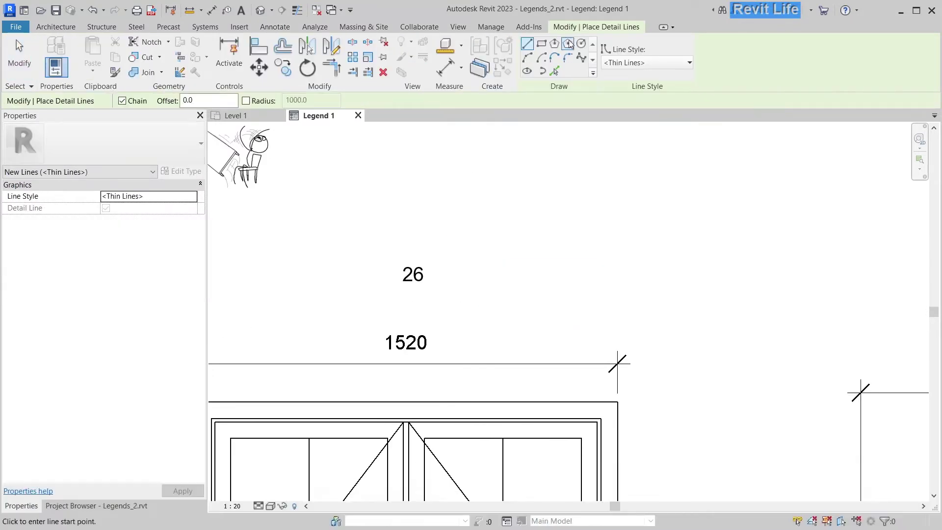
click(430, 275)
key(Escape)
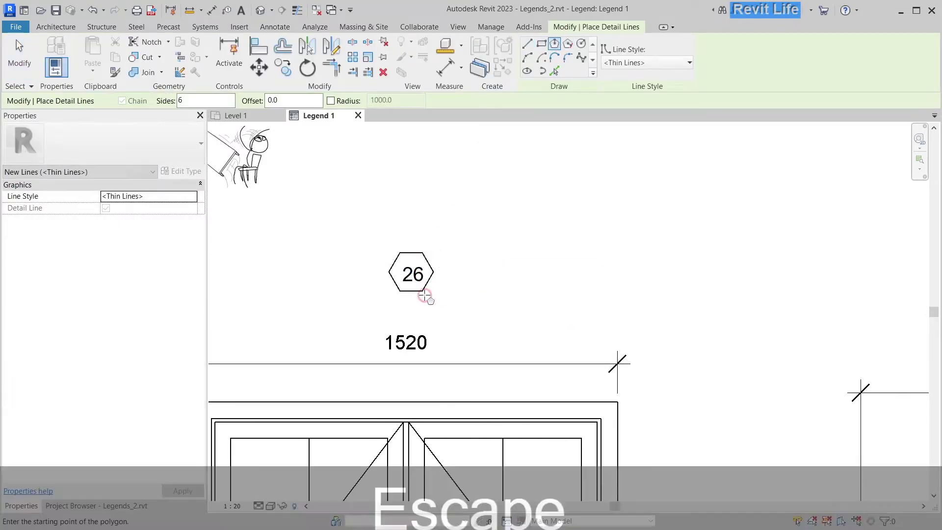
key(Escape)
Change the middle window's tag in the Level 1 plan to 23 and compare it with the note in the legend
scroll(444, 169, down, 3)
click(232, 115)
click(591, 232)
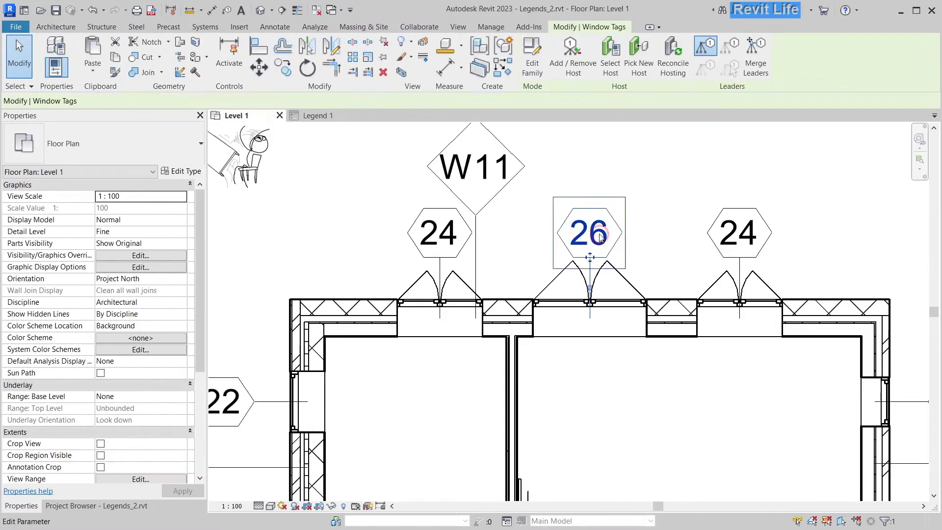
click(592, 233)
key(BackSpace)
text(3)
key(Return)
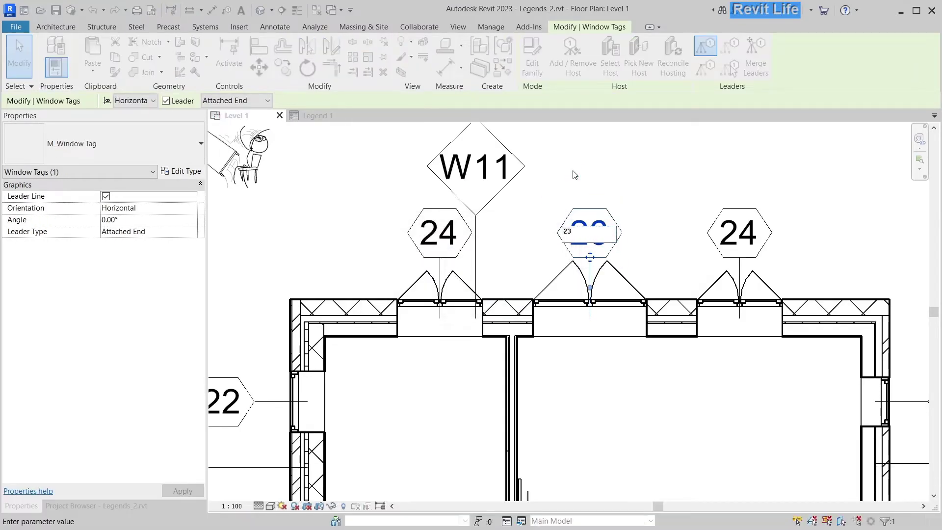
click(318, 116)
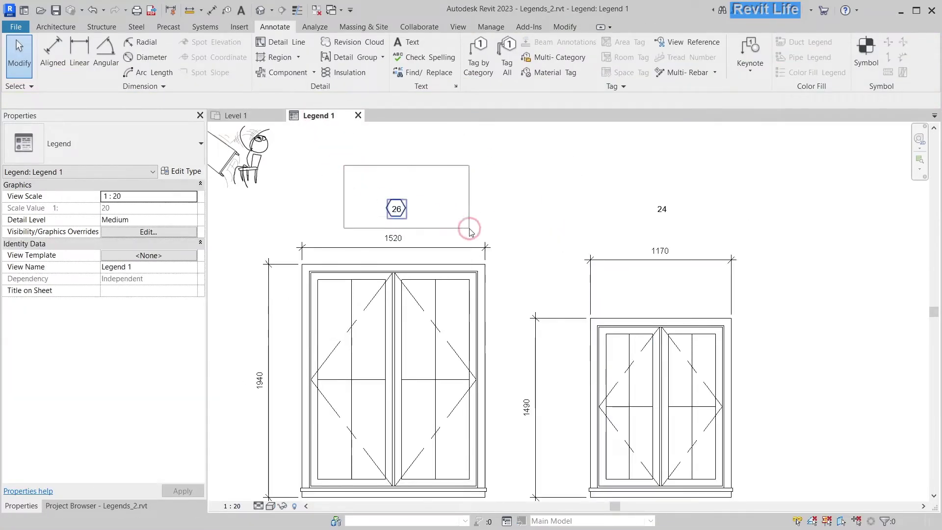
key(Escape)
Return to the Level 1 plan and rename the project phase Phase 1 to Legends
click(231, 116)
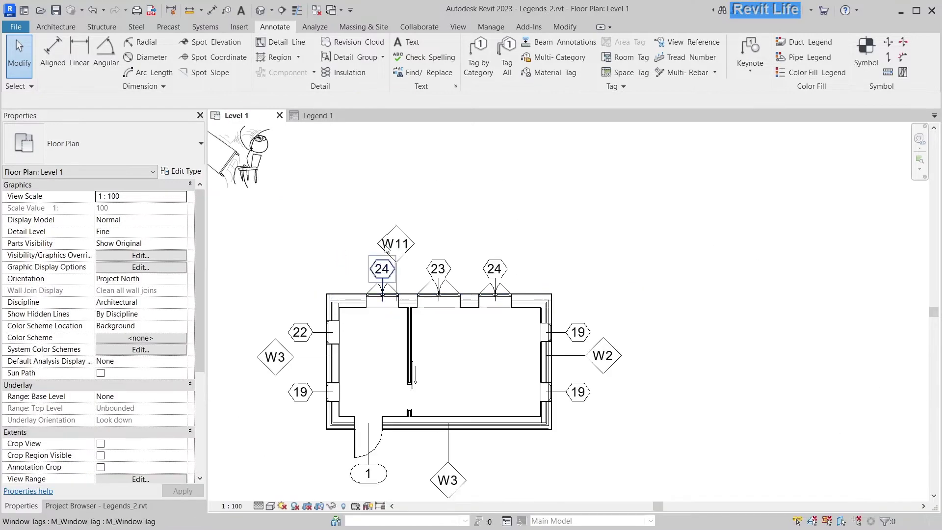
middle_drag(385, 245, 368, 327)
click(392, 400)
key(Escape)
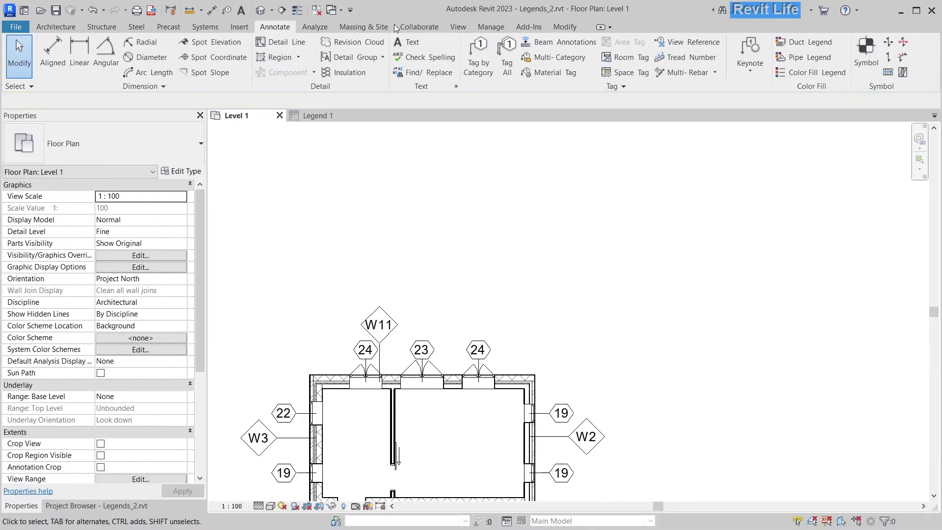
click(491, 27)
click(625, 62)
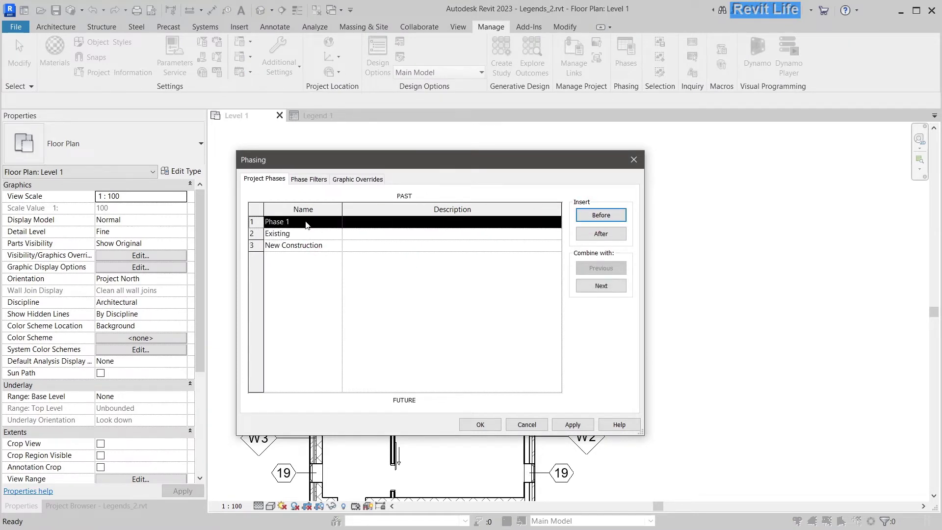
text(Legends)
click(297, 290)
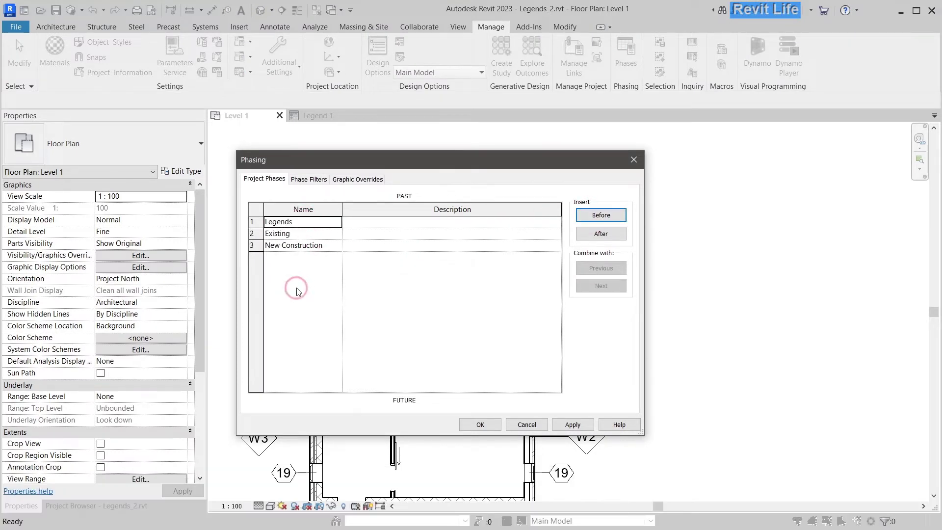
click(476, 425)
Duplicate the Level 1 floor plan with detailing
click(265, 187)
click(96, 505)
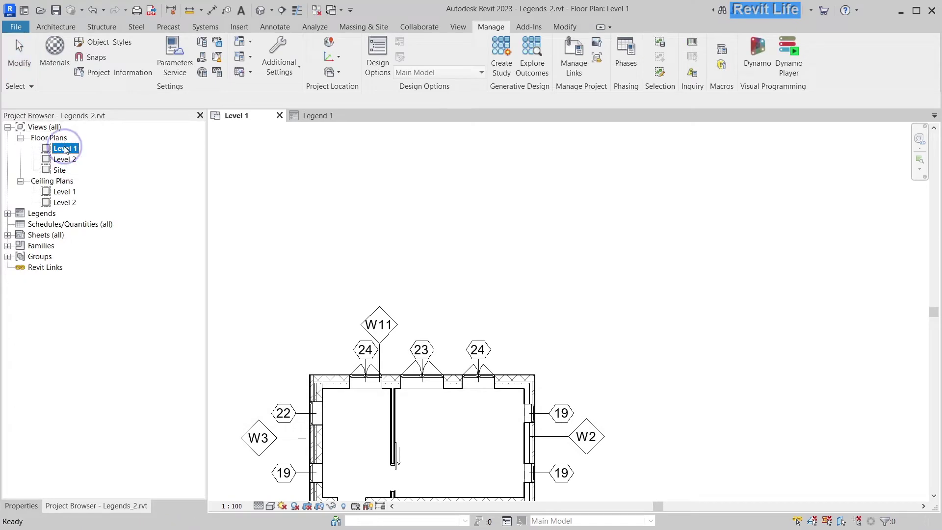
right_click(66, 149)
mouse_move(162, 231)
click(284, 230)
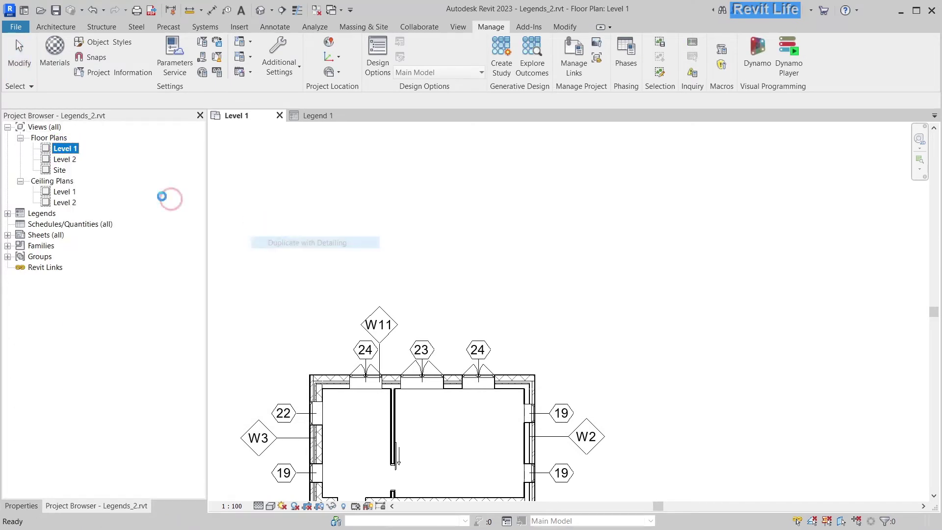
Rename the duplicated floor plan as Level 1 Legends
right_click(76, 159)
click(138, 310)
key(Right)
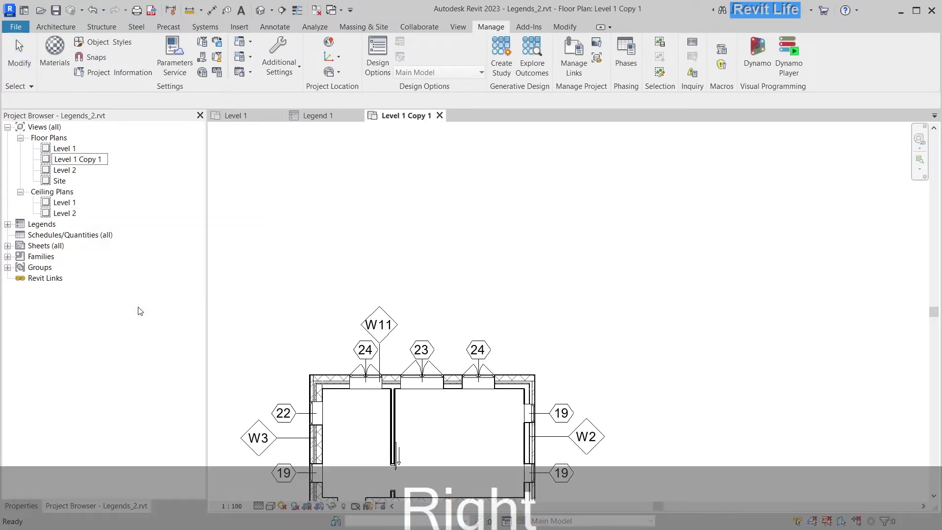
key(BackSpace)
key(BackSpace)
key(BackSpace)
key(BackSpace)
key(BackSpace)
text(Legends)
key(Return)
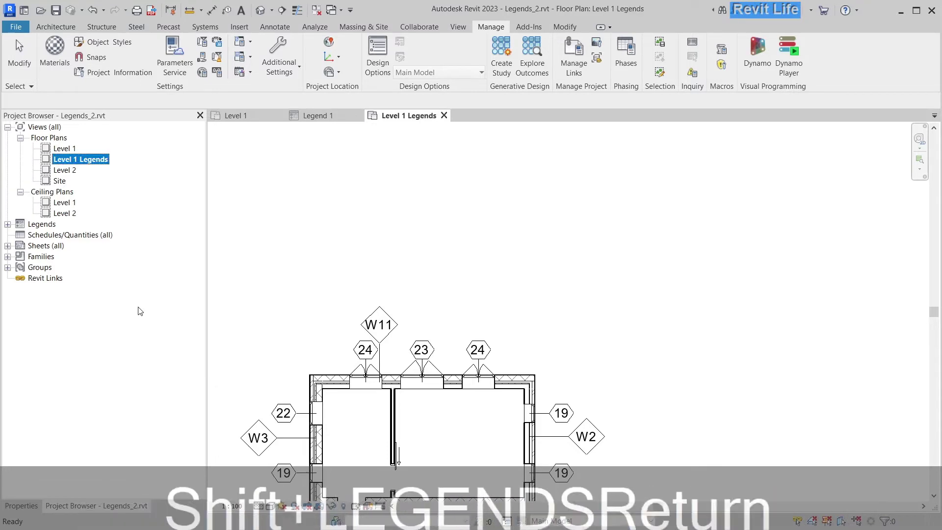
Draw a separate horizontal wall above the building, using the same Exterior - Block on Mtl. Stud type as its upper wall
click(452, 380)
middle_drag(513, 304, 485, 313)
key(c)
key(s)
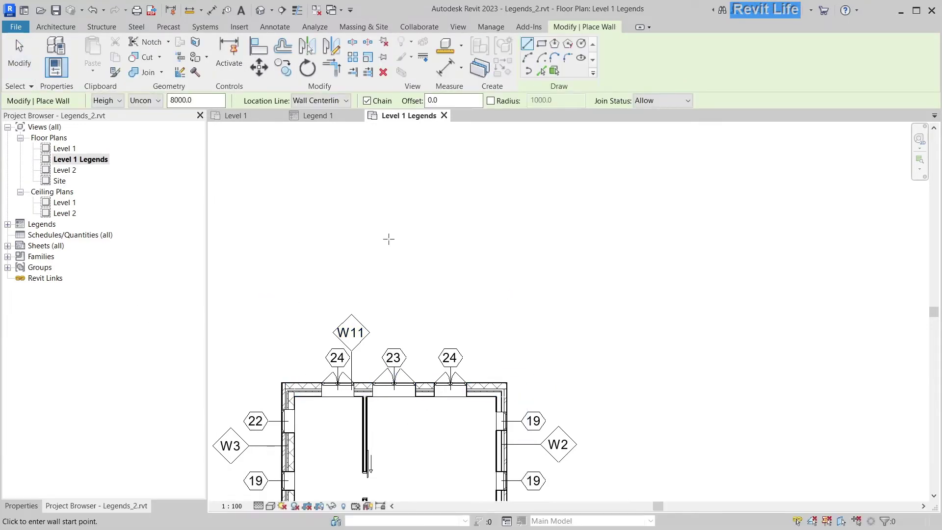
click(387, 238)
click(574, 239)
key(Escape)
key(Escape)
click(567, 237)
key(Escape)
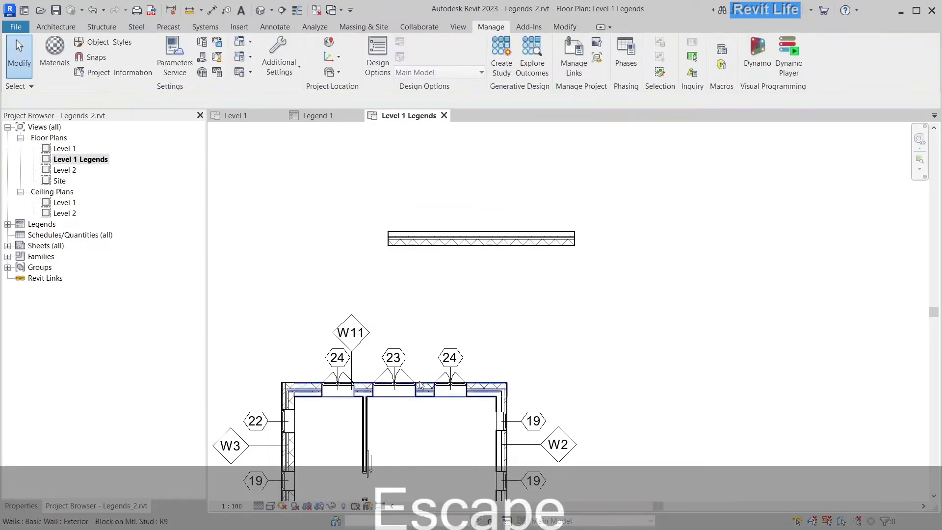
Place a 1050 x 1350mm double casement window near the left end of the separate wall, matching the plan's window 24
click(327, 392)
key(c)
key(s)
click(425, 271)
key(Escape)
key(Escape)
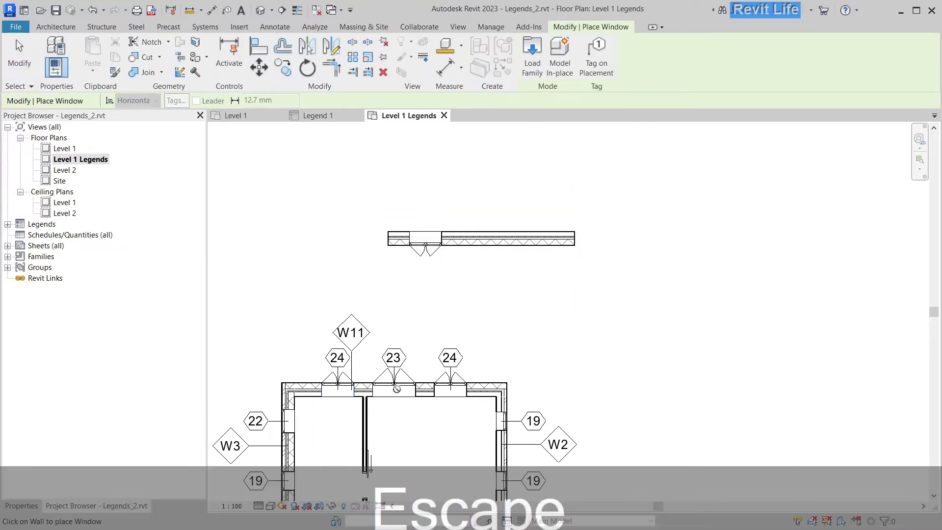
Place a 1400 x 1800mm double casement window in the separate wall, about 500 mm beside the smaller one, matching window 23
click(393, 393)
key(c)
key(s)
click(479, 258)
key(Escape)
key(Escape)
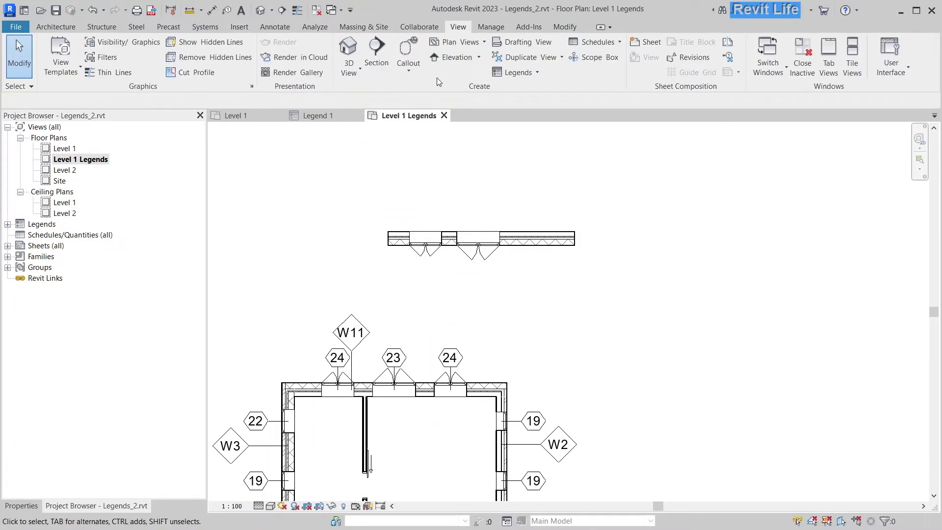
Place a building elevation below the separate wall, facing its windows, and set the elevation's phase to Legends
click(455, 57)
click(465, 303)
key(Escape)
click(462, 275)
scroll(114, 440, down, 5)
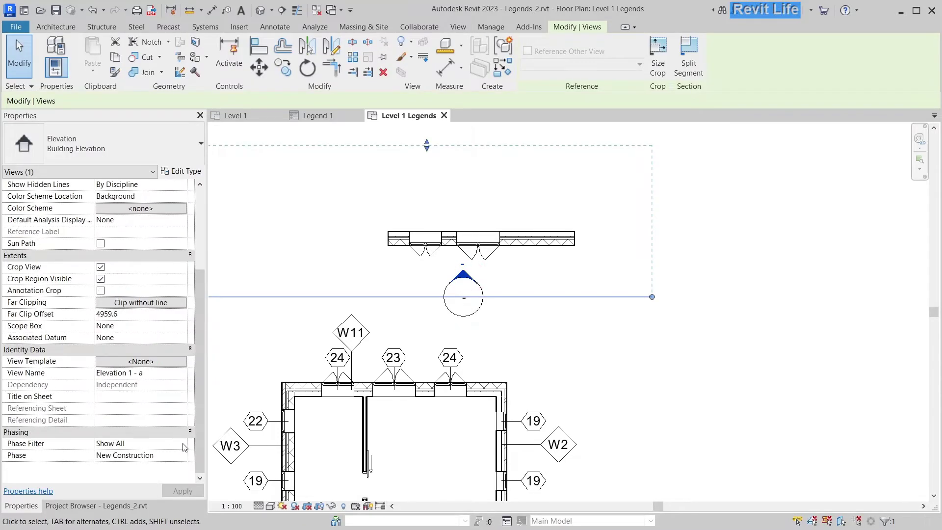
click(336, 295)
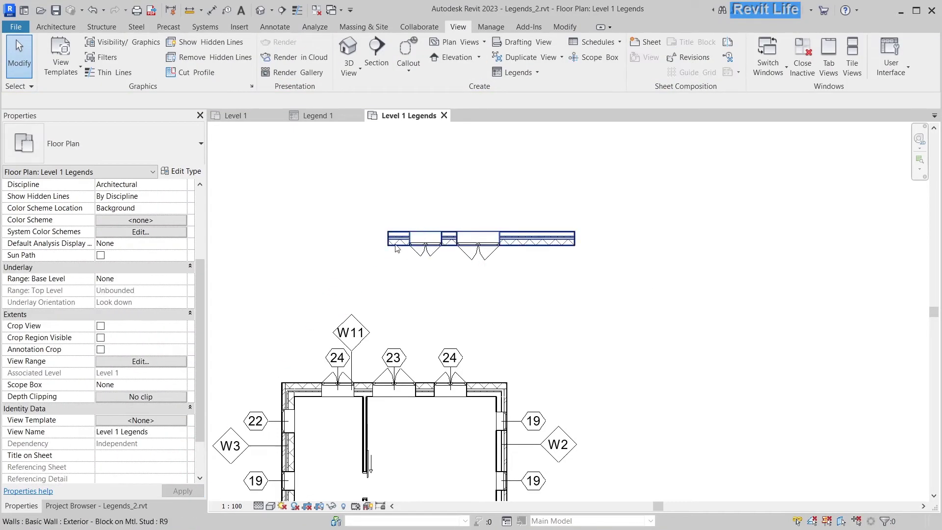
Set Phase Created to Legends and Phase Demolished to Existing for the separate wall and its two windows
drag(523, 278, 400, 221)
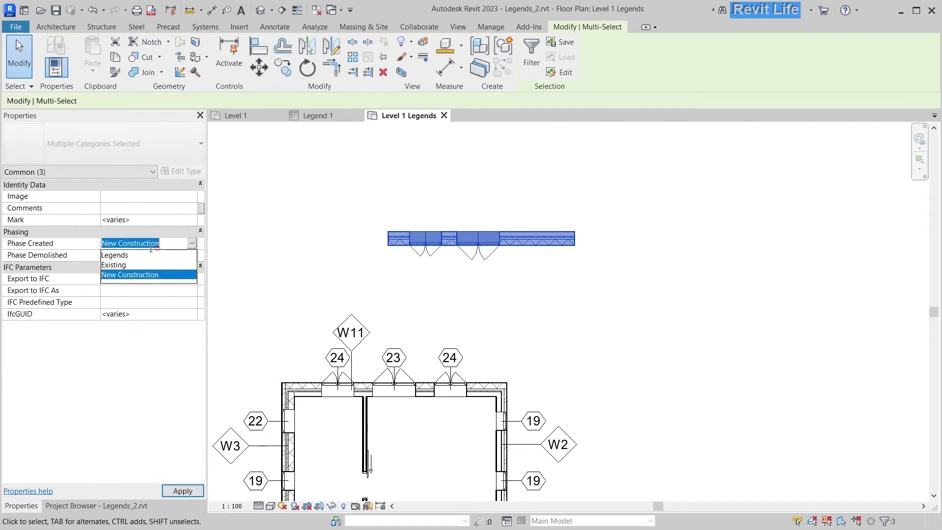
click(323, 252)
drag(537, 277, 385, 216)
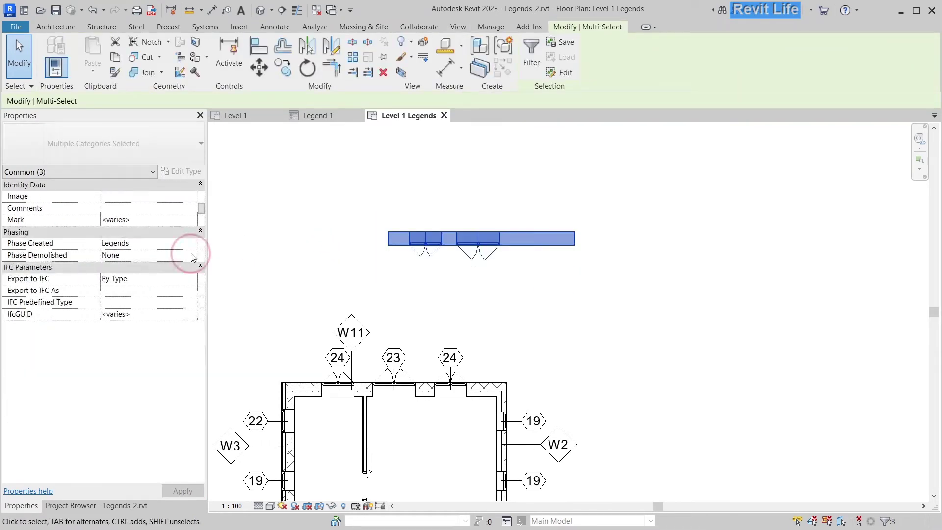
key(Escape)
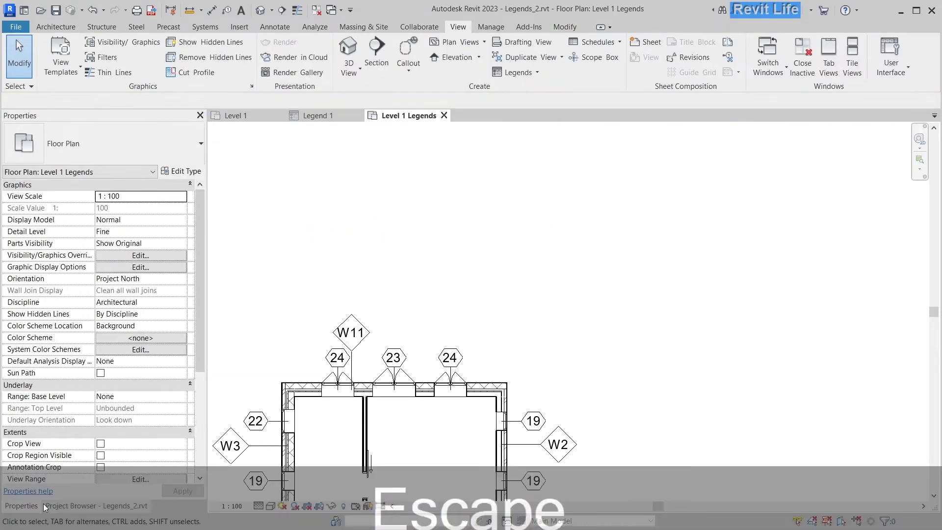
Open the new building elevation and rename it as Window legends
click(45, 505)
double_click(67, 235)
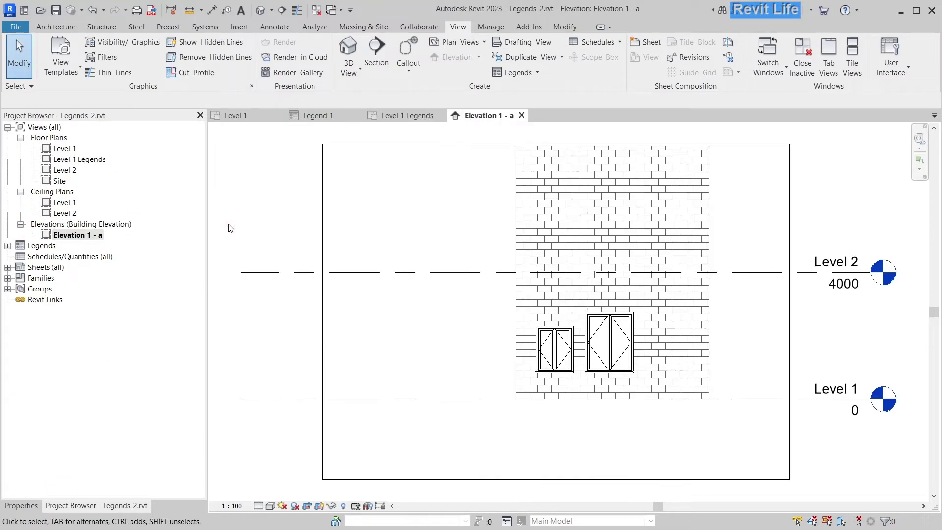
right_click(81, 237)
click(148, 333)
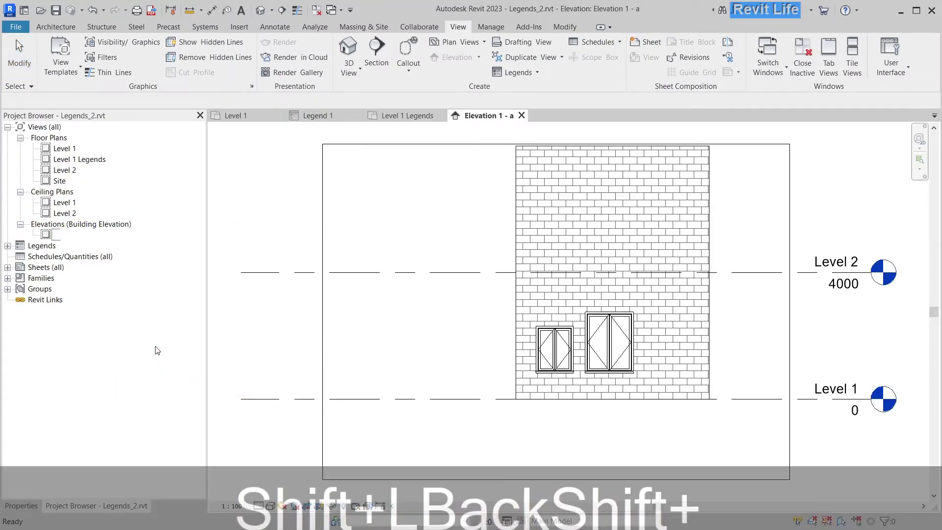
text(L)
key(BackSpace)
text(Window legends)
key(Return)
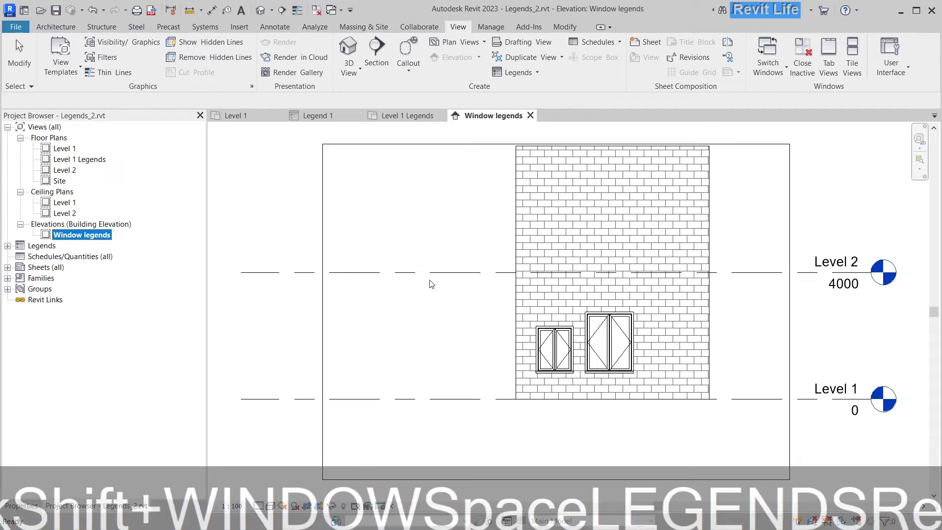
Hide the Level 2 and Level 1 lines and the wall in the Window legends elevation, leaving the windows shown
drag(447, 318, 414, 253)
middle_drag(476, 257, 399, 263)
key(e)
key(h)
drag(809, 430, 745, 366)
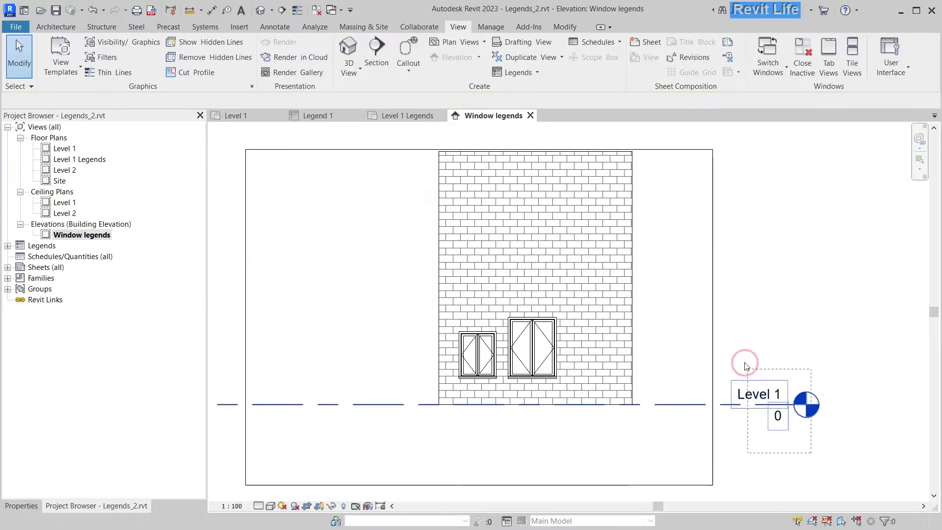
key(e)
key(h)
click(504, 267)
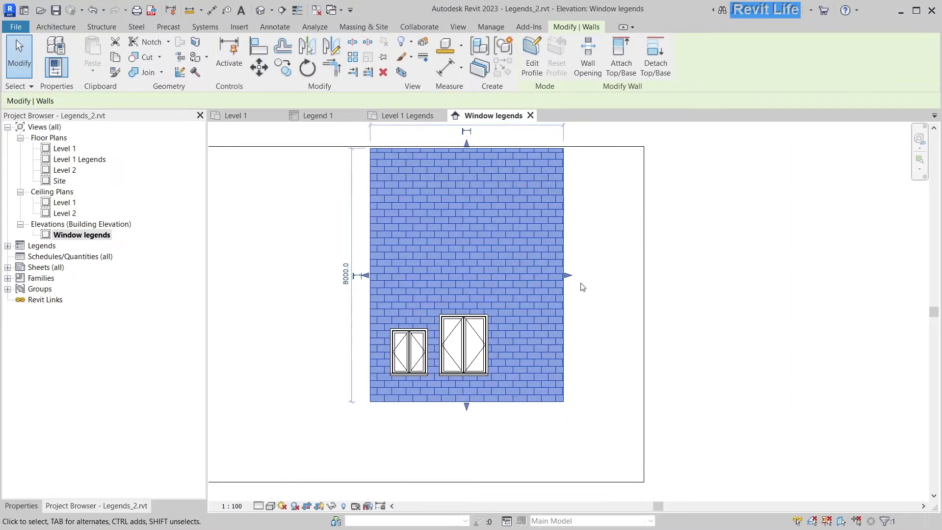
key(e)
key(h)
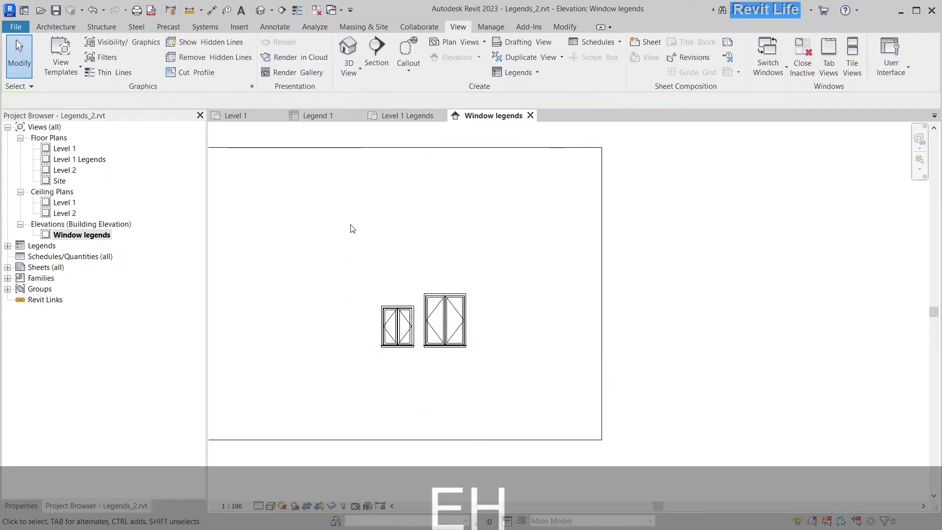
Move the left edge of the elevation's crop region closer to the smaller window
click(297, 283)
drag(298, 283, 452, 282)
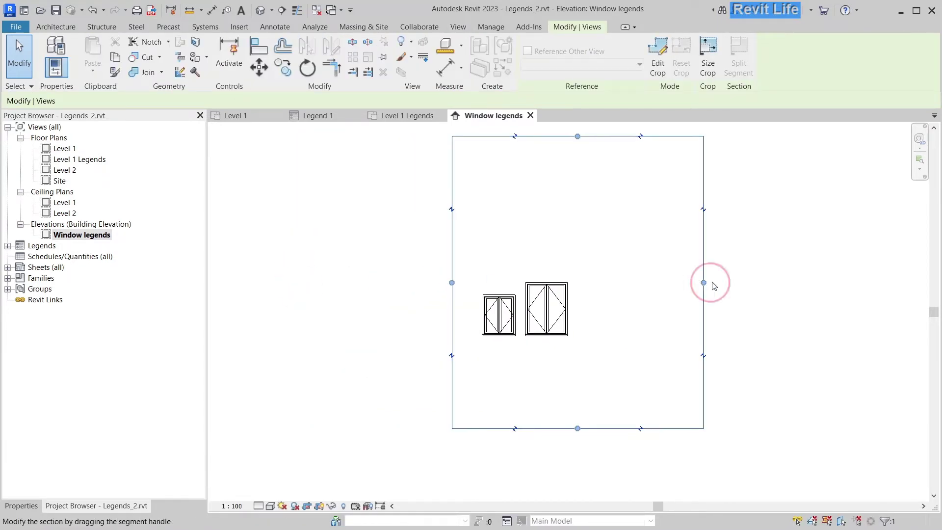
key(Escape)
Tag both windows in the Window legends elevation, with the tags above them on leaders
scroll(520, 330, up, 5)
key(t)
key(g)
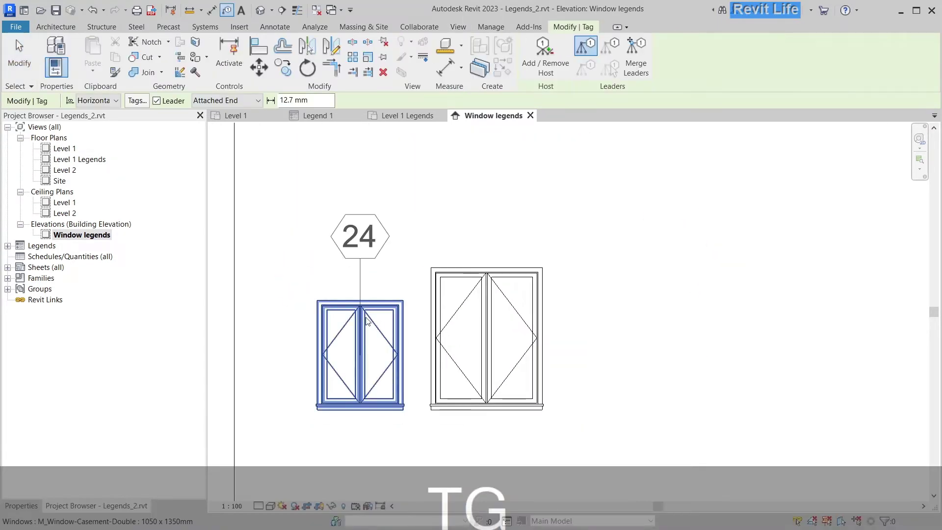
click(366, 322)
click(539, 274)
key(Escape)
key(Escape)
Add aligned dimensions for the width and height of both windows, with widths below and heights on the outer sides
key(d)
key(a)
key(l)
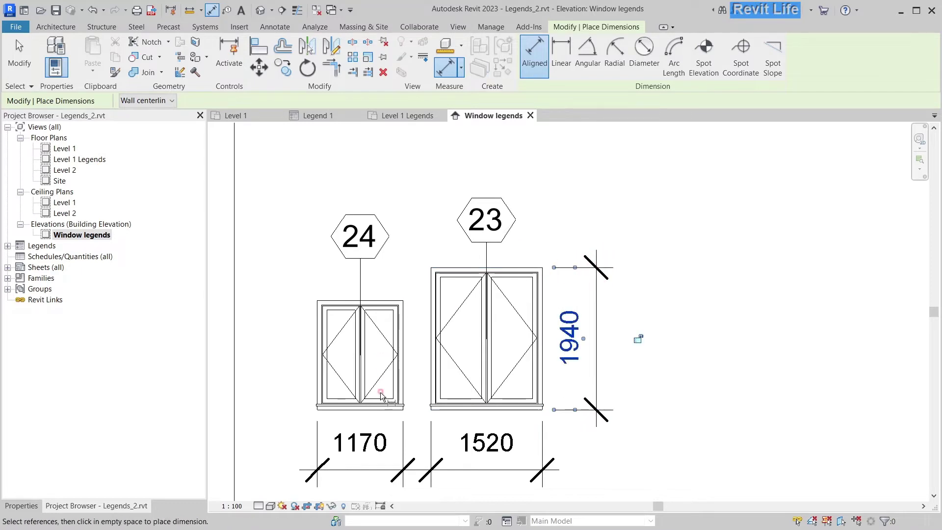
key(Escape)
key(Escape)
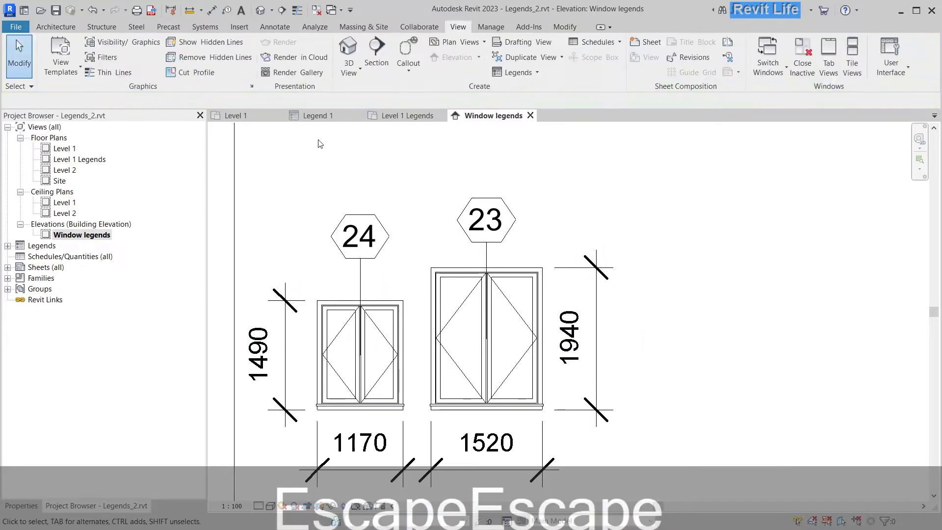
Set the Level 1 Legends plan's phase to Legends and lengthen the separate wall beyond the larger window
click(386, 117)
click(19, 506)
click(120, 479)
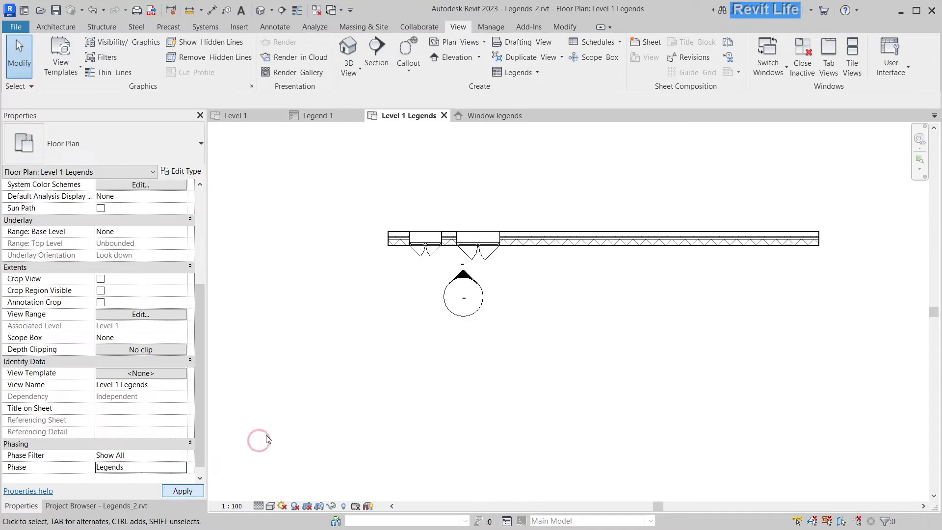
Place a Sliding-interor 900x2100 door in the separate wall, about 1300 mm beyond the larger window
middle_drag(452, 264, 338, 328)
scroll(346, 333, up, 1)
scroll(368, 311, down, 1)
click(338, 329)
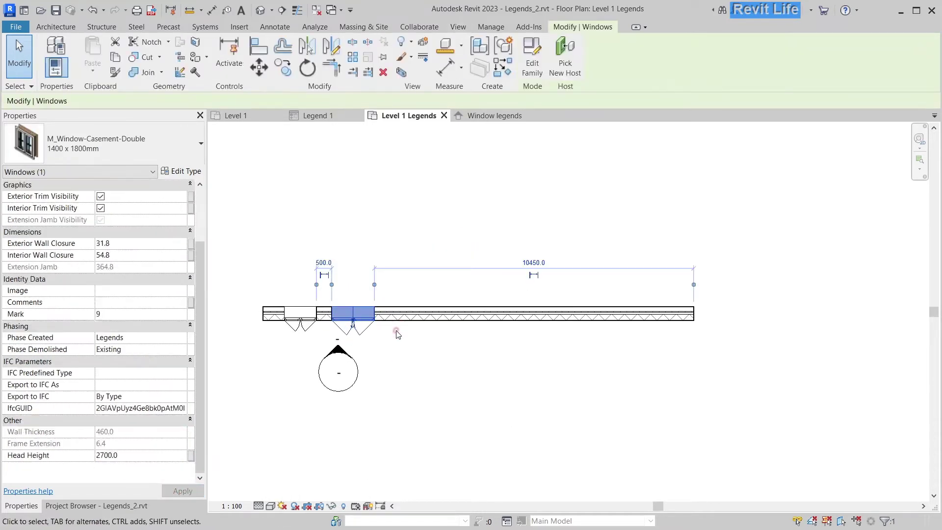
key(Escape)
key(d)
key(r)
key(space)
scroll(414, 318, up, 2)
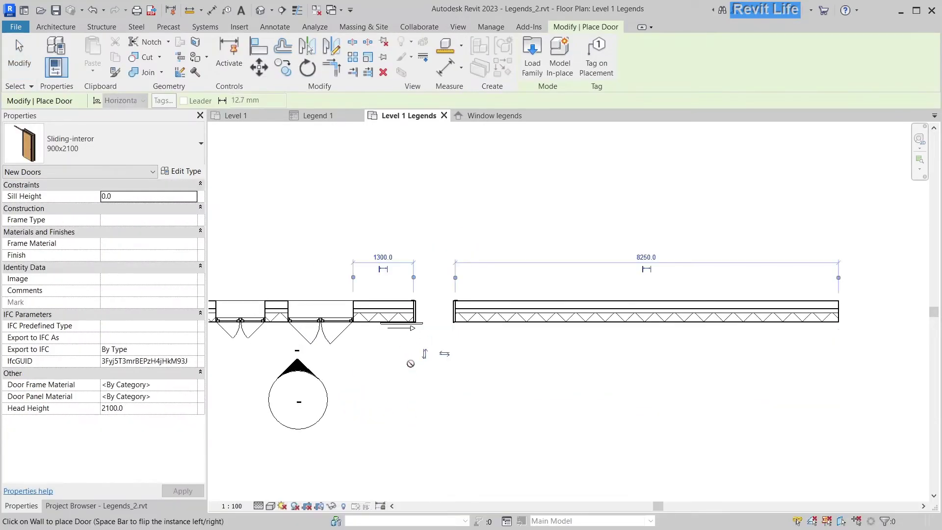
Place an M_Single-Flush 0915 x 2032mm door in the wall, about 1000 mm beyond the sliding door
click(140, 143)
click(73, 284)
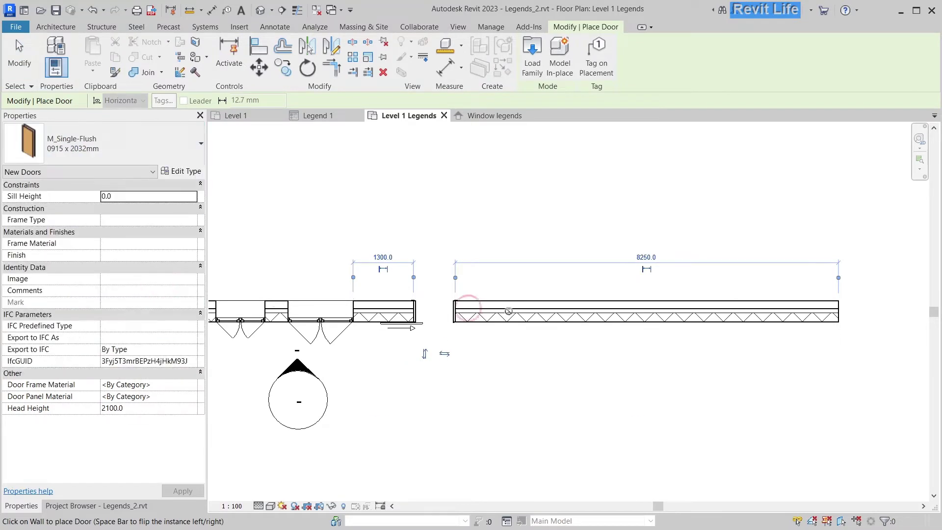
click(524, 320)
key(Escape)
key(Escape)
Compare the entrance door in the Level 1 plan with the single door's type in the Level 1 Legends plan
click(253, 117)
scroll(408, 252, down, 1)
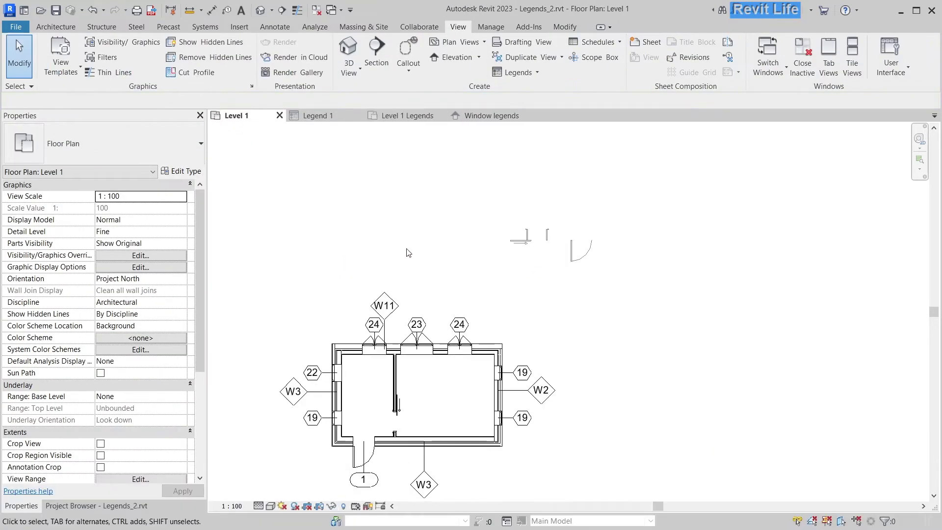
middle_drag(403, 432, 398, 343)
scroll(394, 397, up, 3)
click(355, 401)
click(496, 129)
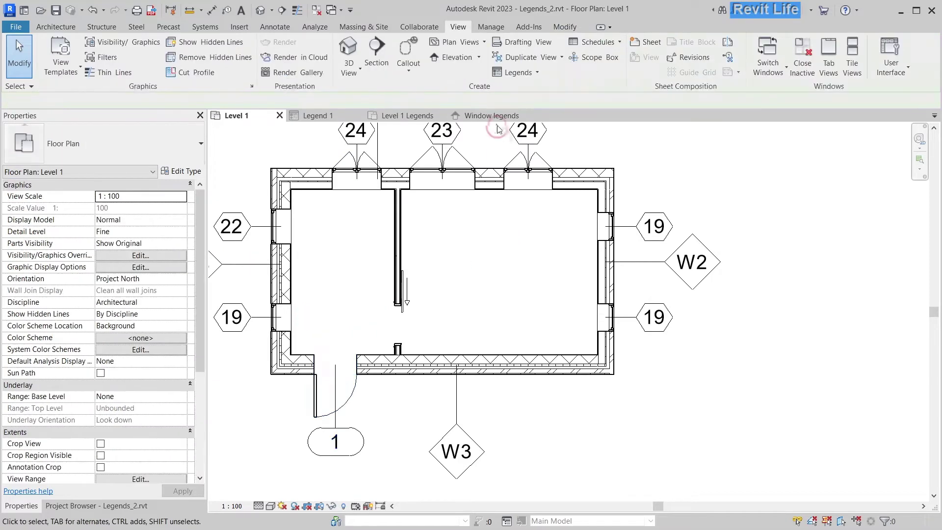
click(394, 118)
click(514, 363)
click(150, 146)
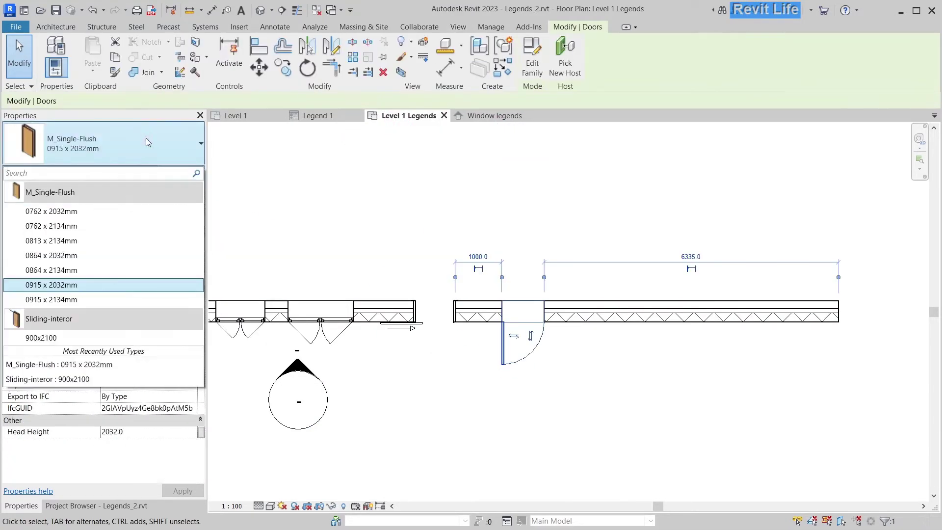
click(410, 198)
Open the Window legends elevation from its marker in the Level 1 Legends plan
middle_drag(410, 198, 408, 202)
double_click(293, 373)
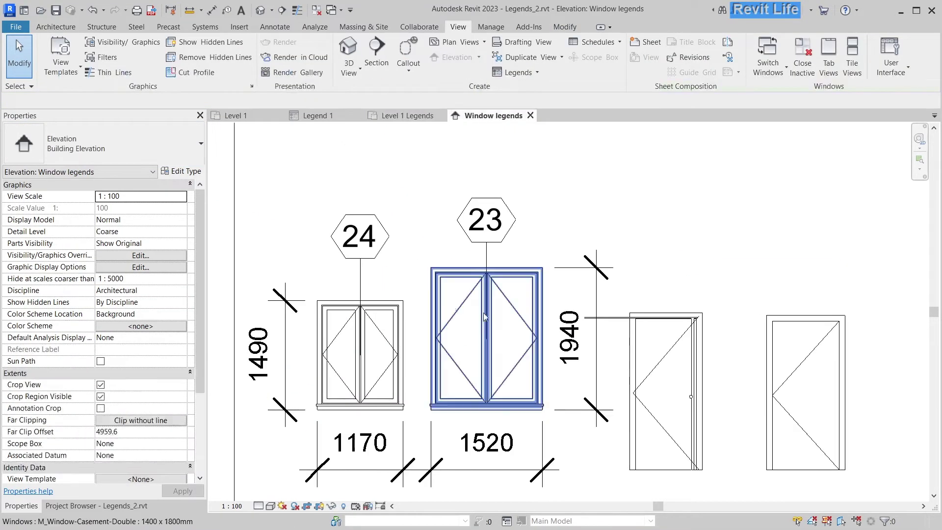
Tag the sliding door and the single door in the Window legends elevation
click(580, 320)
ctrl+click(694, 332)
key(Escape)
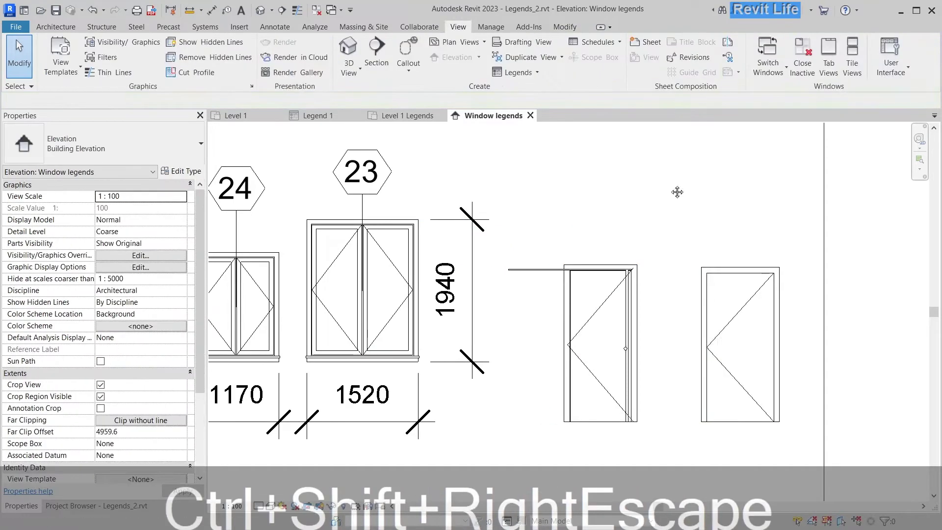
middle_drag(694, 332, 522, 311)
key(t)
key(g)
click(585, 285)
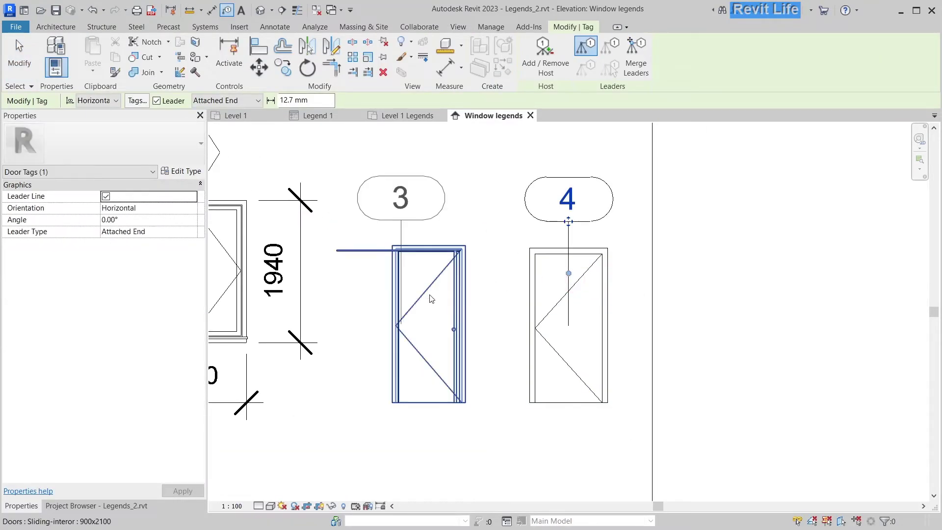
click(431, 298)
key(Escape)
key(Escape)
Centre the sliding door's tag above its door and turn off the leaders of both door tags
click(402, 239)
key(shift+Right)
key(Escape)
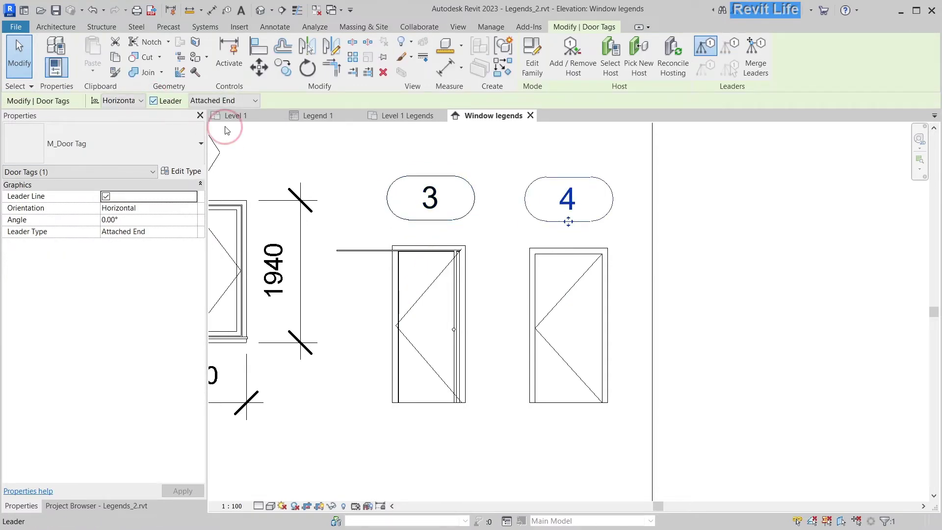
scroll(809, 294, down, 2)
key(Escape)
Dimension the widths of the sliding door and the single door, placing the dimensions below the doors
key(d)
key(i)
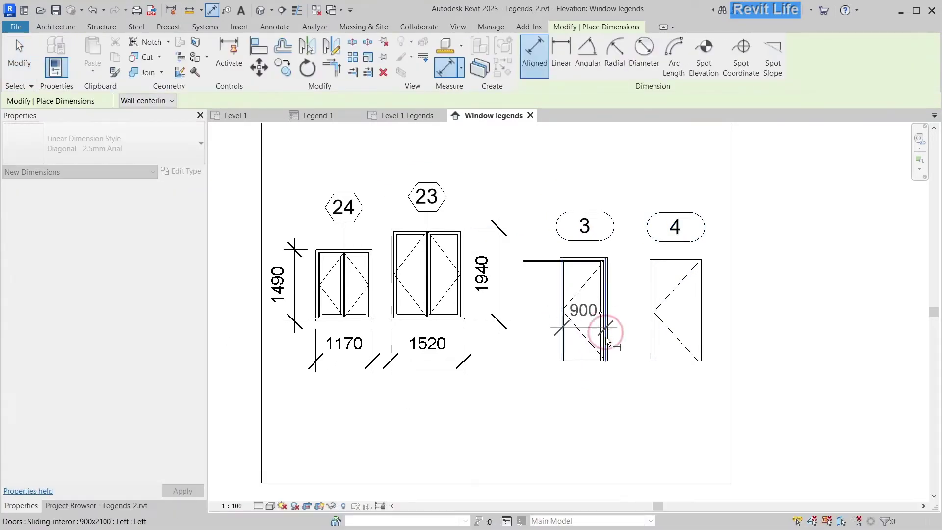
click(604, 404)
scroll(652, 349, up, 2)
click(649, 351)
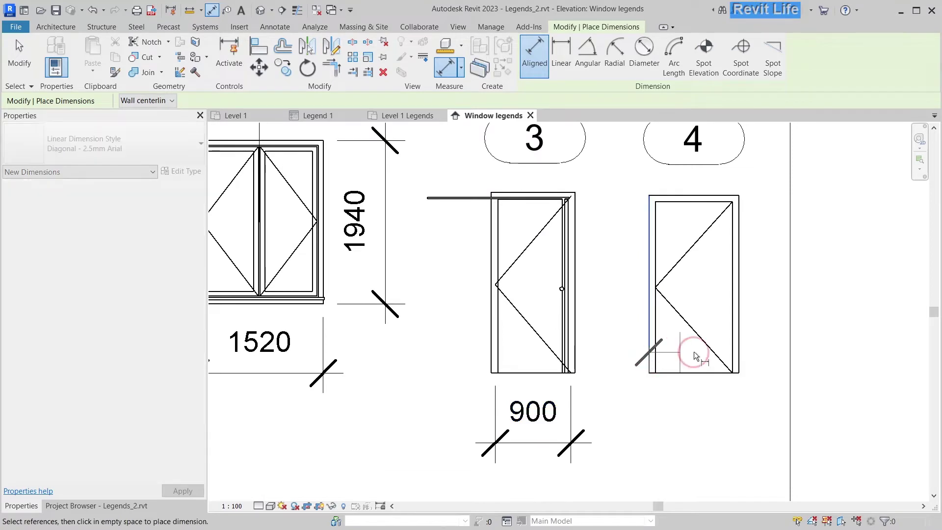
click(717, 442)
middle_drag(653, 286, 561, 305)
Dimension the single door's full height, placing the dimension beside the door
click(614, 214)
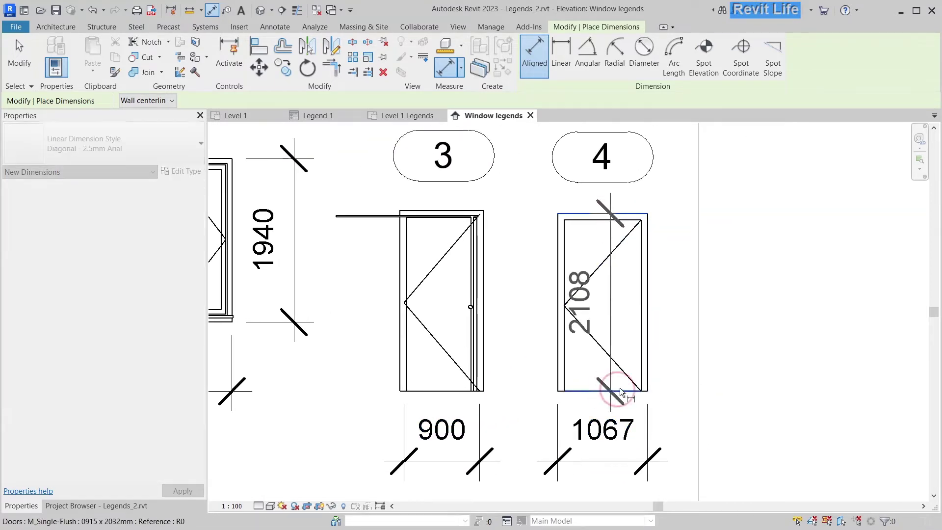
click(609, 390)
click(715, 348)
key(Escape)
key(Escape)
Set the Window legends elevation's view scale to 1:50
scroll(715, 350, down, 2)
click(614, 213)
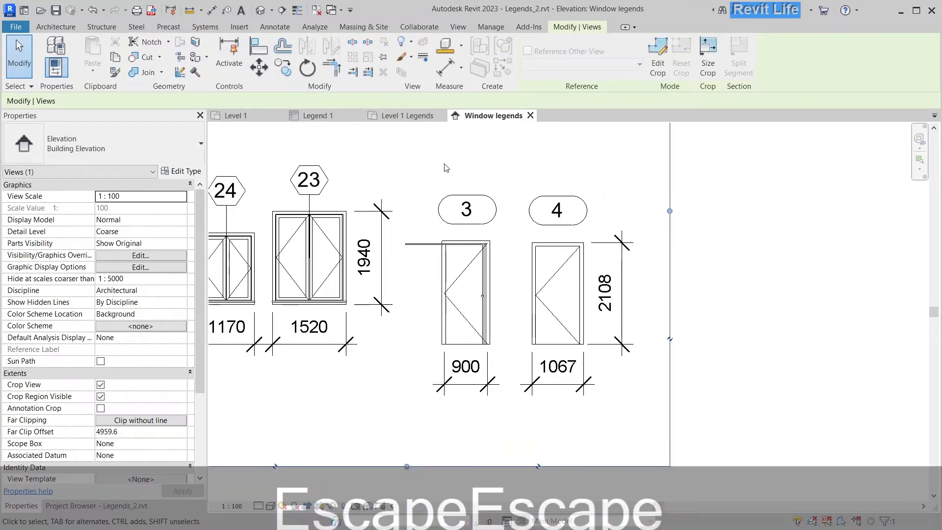
key(Escape)
scroll(561, 361, down, 2)
click(240, 506)
click(249, 423)
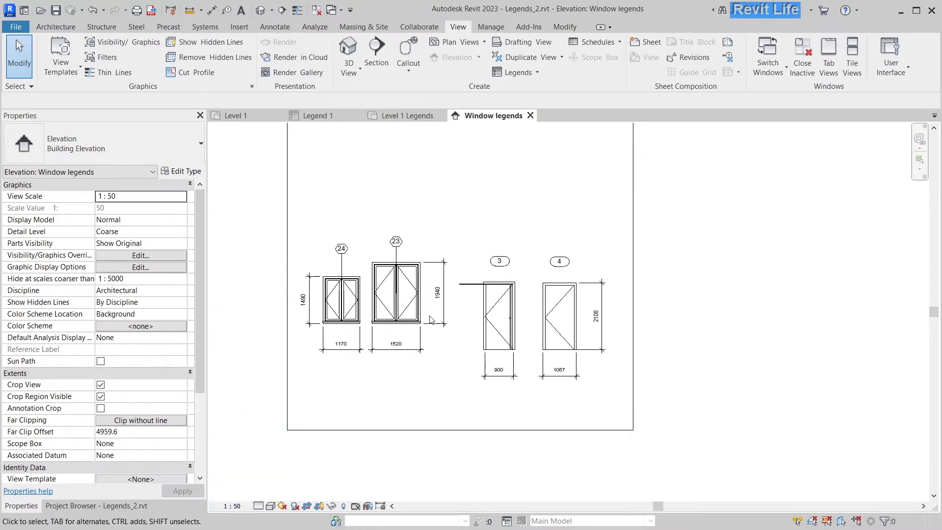
Move both door tags straight down together so they sit just above their doors
scroll(498, 303, up, 2)
key(Escape)
click(622, 215)
ctrl+click(512, 221)
key(m)
key(v)
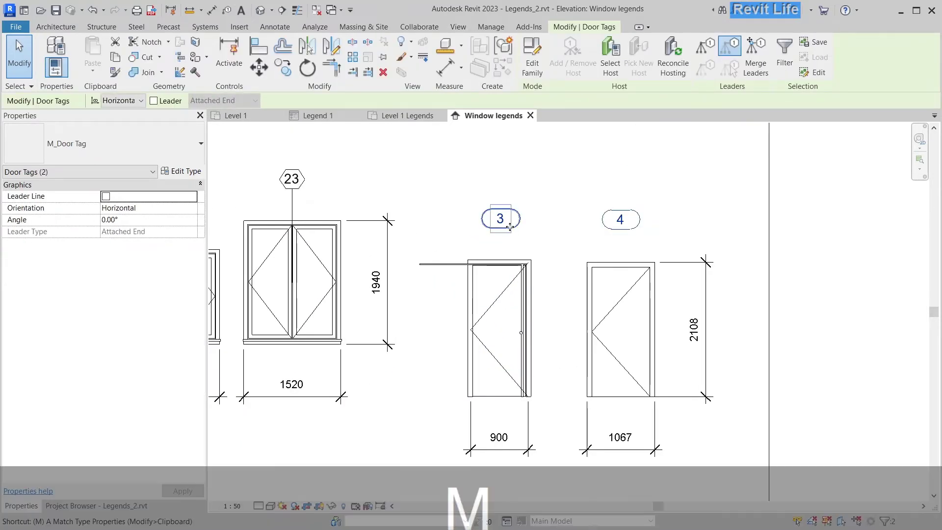
click(540, 225)
click(540, 245)
key(Escape)
key(Escape)
Tag the sliding door in the interior partition on the Level 1 plan
click(226, 116)
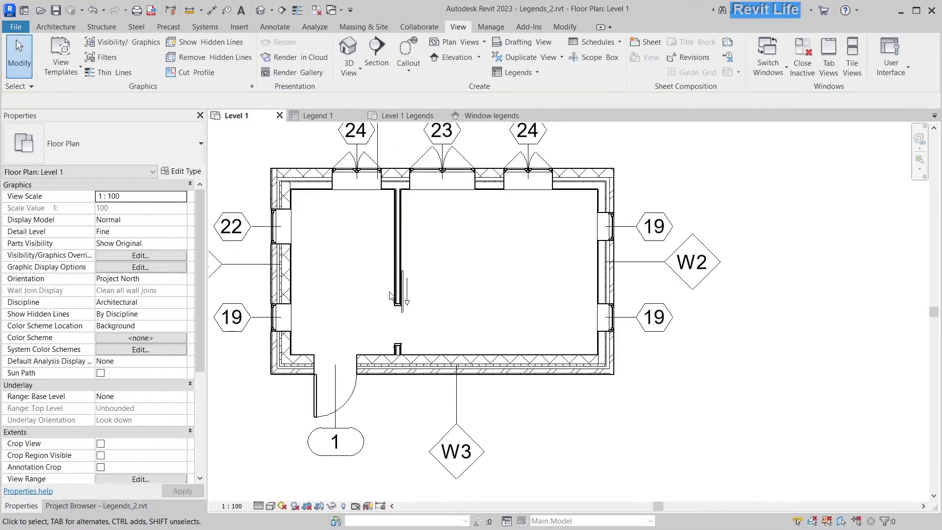
key(t)
key(g)
key(Escape)
key(Escape)
Compare the door tags in the Window legends elevation with those in the Level 1 plan
click(490, 116)
click(525, 187)
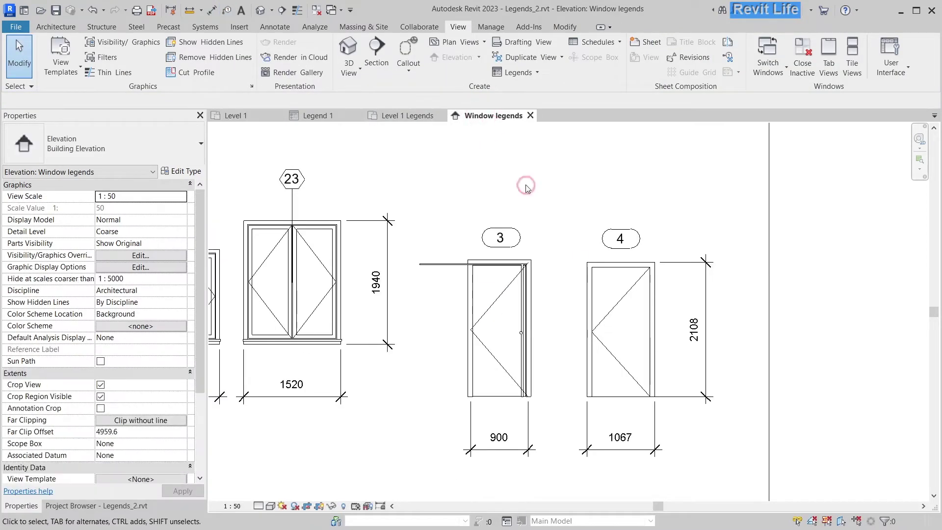
click(258, 117)
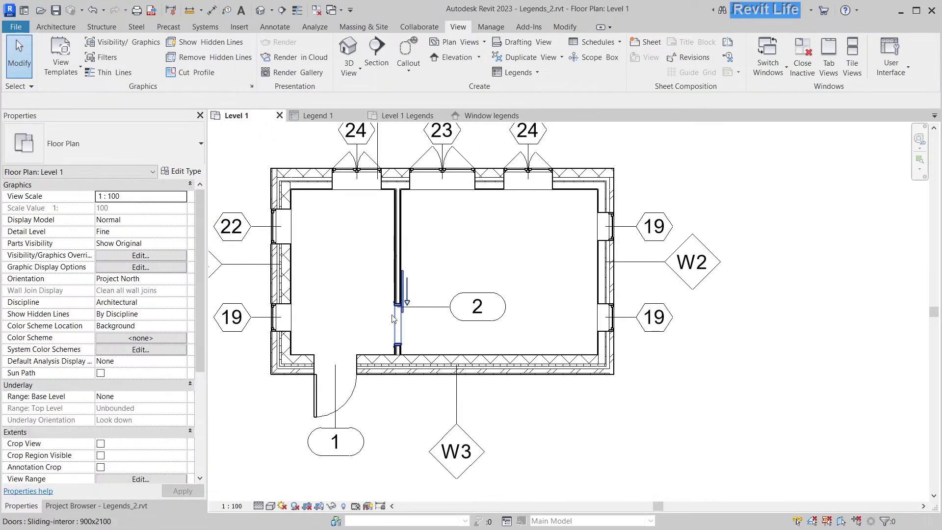
click(392, 317)
Edit the M_Door Tag family and replace its label's parameter with Type Mark
double_click(471, 308)
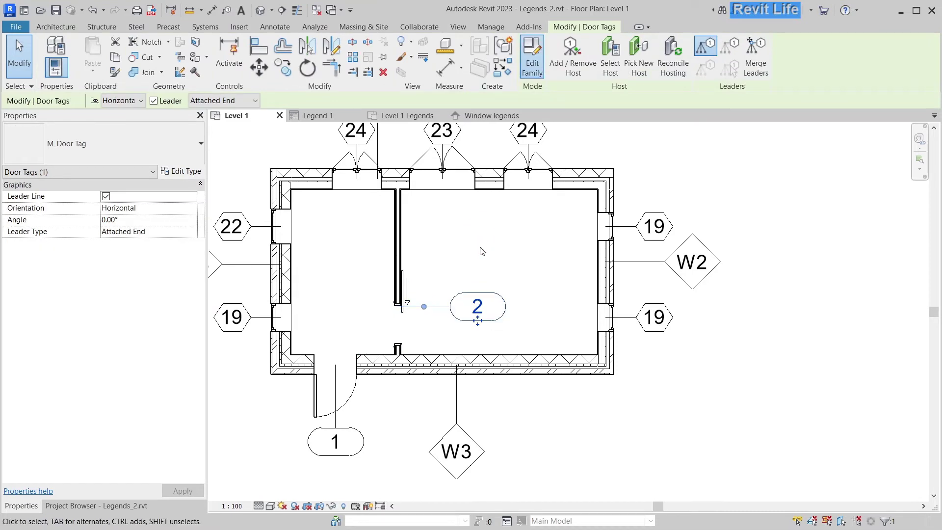
double_click(481, 192)
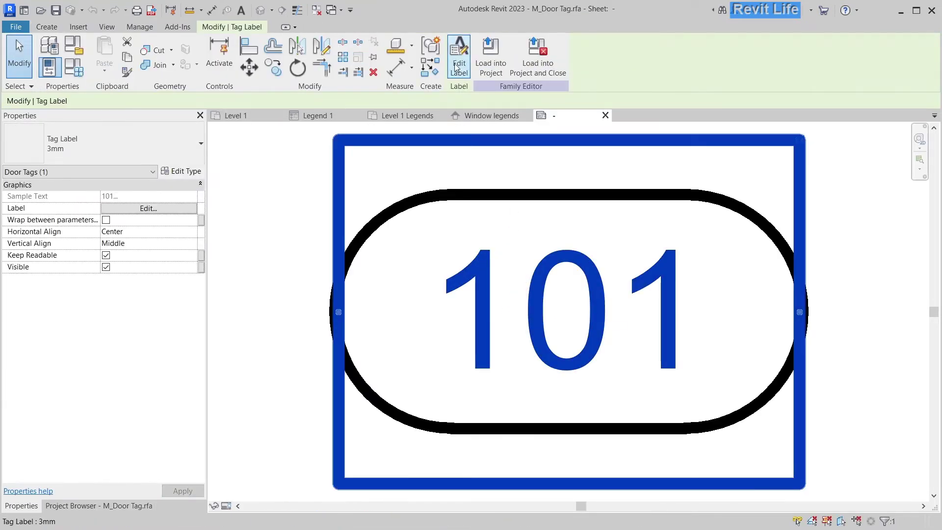
scroll(324, 252, down, 8)
click(276, 267)
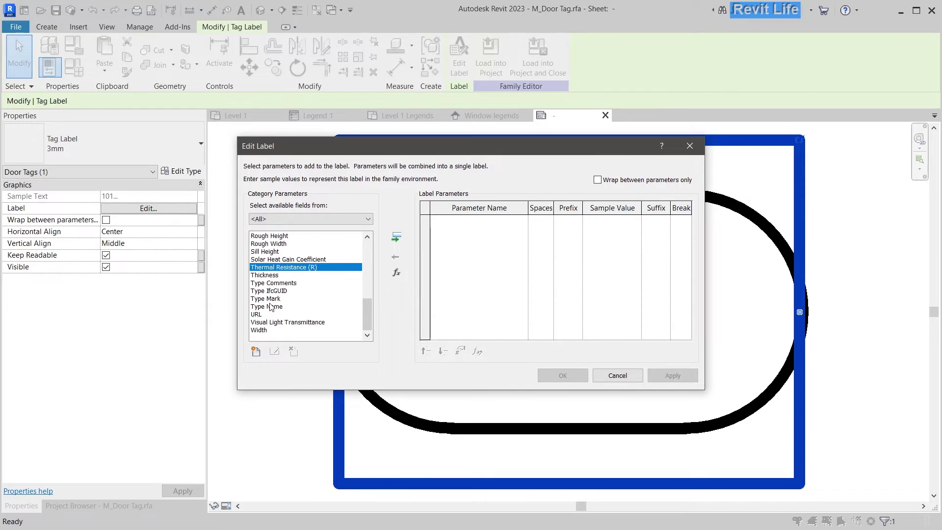
click(586, 376)
key(Escape)
Load the edited door tag into the project with its changes saved, and check the tags in the Window legends elevation
click(509, 54)
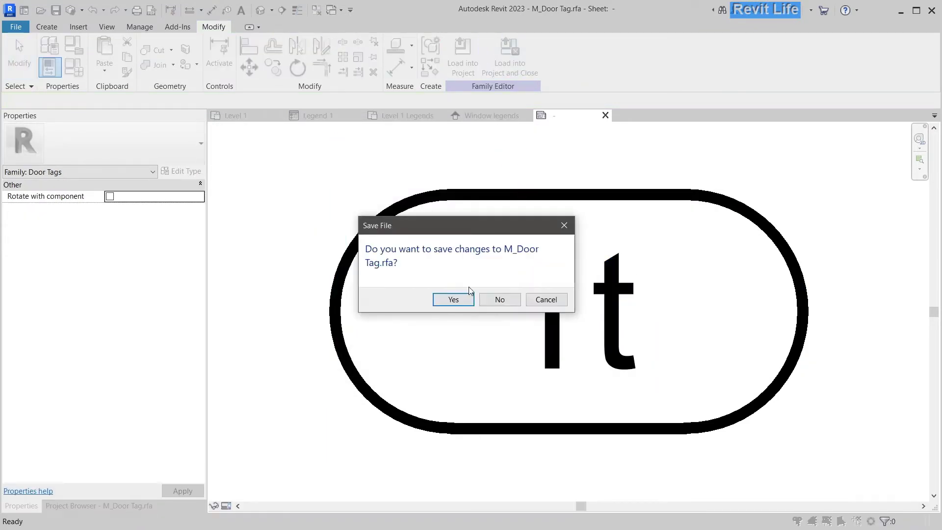
click(463, 296)
click(455, 275)
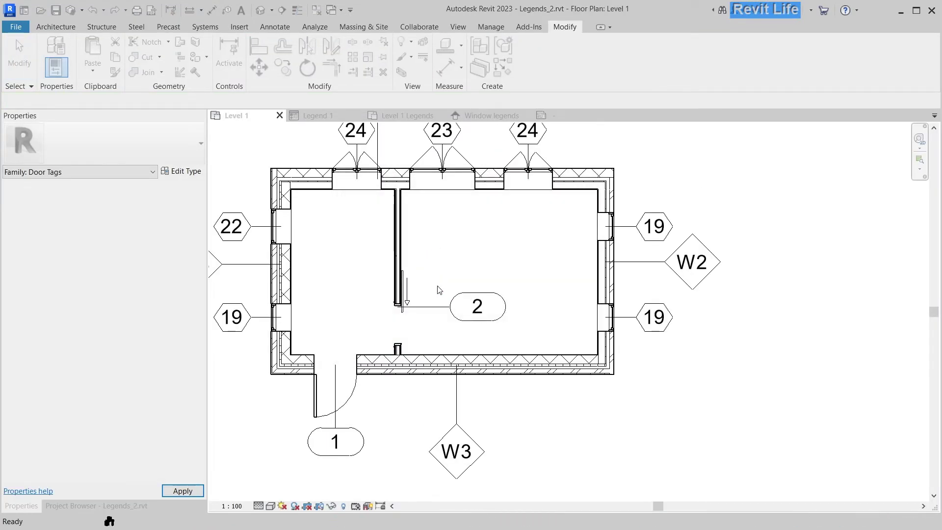
click(477, 113)
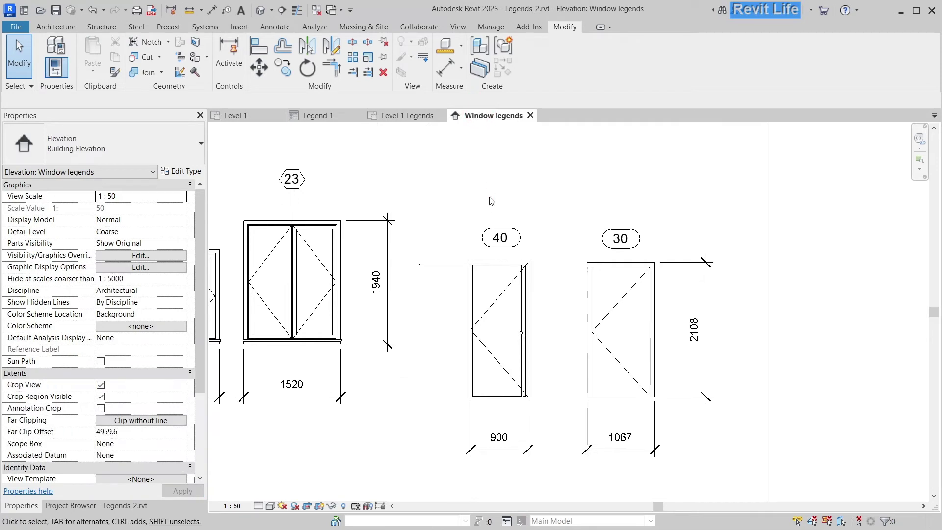
Set the sliding door's type mark to D2 through its tag in the Level 1 plan
click(241, 118)
click(483, 306)
click(486, 306)
text(D)
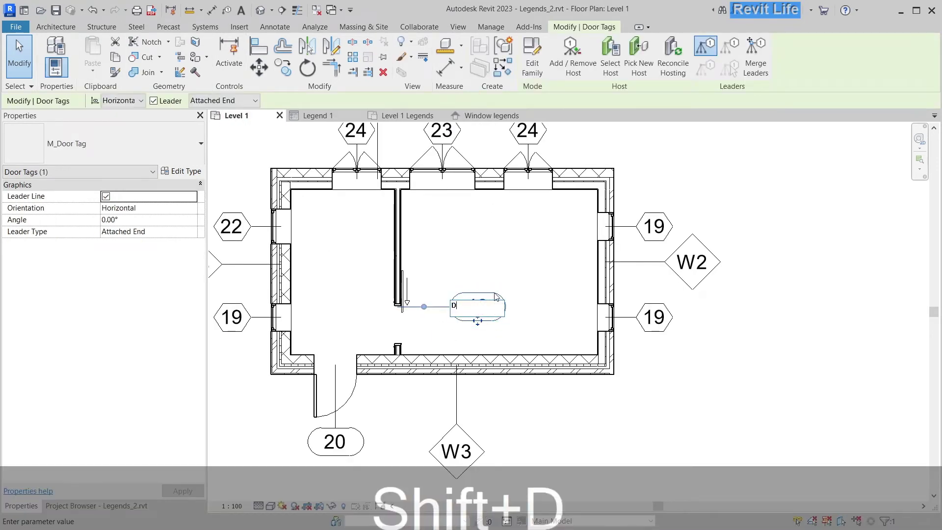
text(2)
key(Return)
click(486, 299)
Set the entrance door's type mark to D1 through its tag in the Level 1 plan
click(338, 443)
click(350, 441)
text(D)
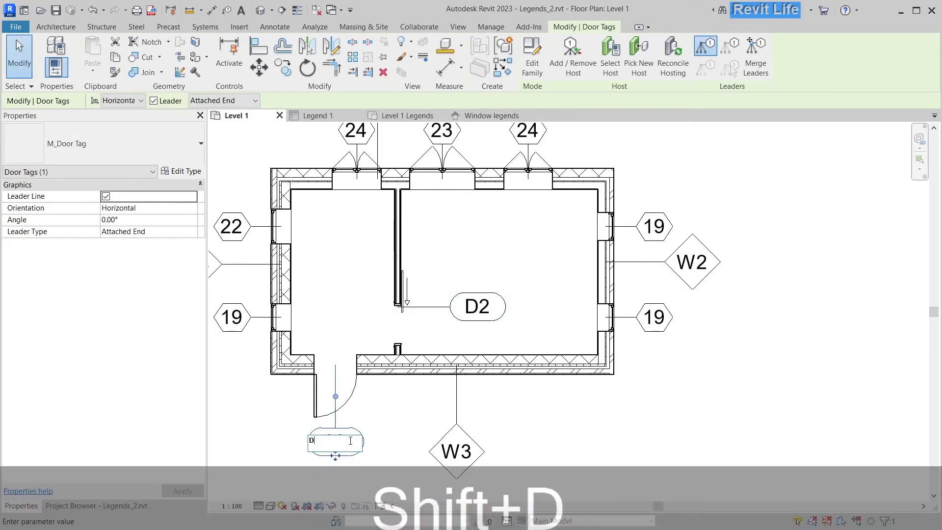
text(1)
key(Return)
click(496, 299)
key(Escape)
Change the single door in the Window legends elevation to the entrance door's type
click(491, 115)
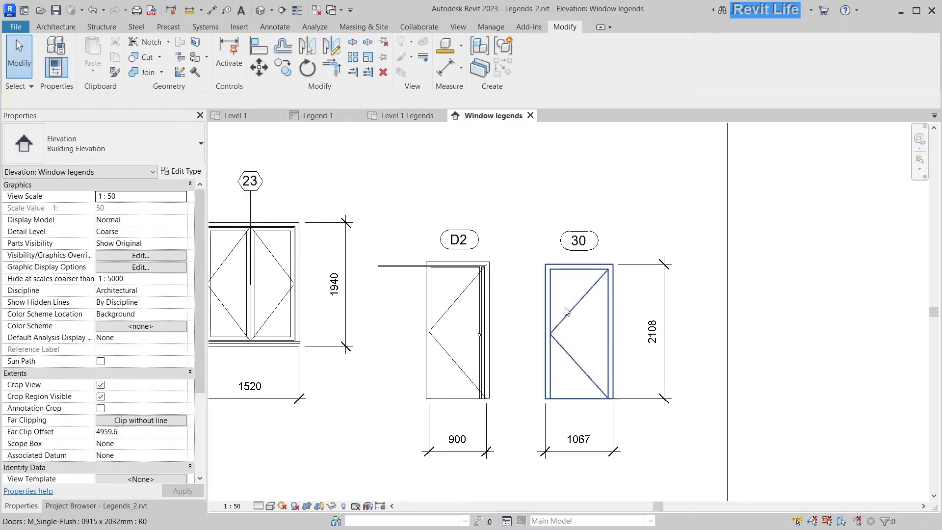
click(556, 290)
key(Escape)
middle_drag(527, 218, 517, 276)
scroll(556, 288, down, 2)
scroll(544, 273, up, 1)
Set the Fire Rating of the Level 1 sliding door's type to 1-hr
click(240, 118)
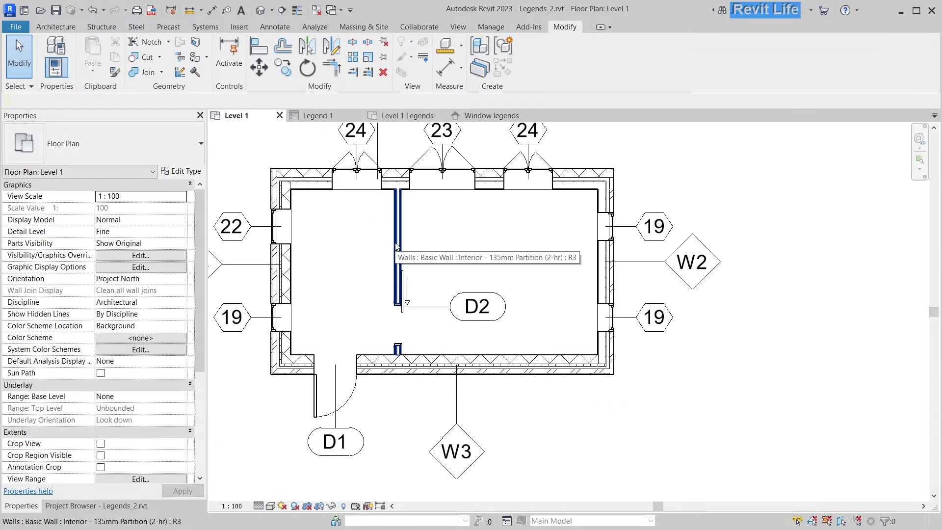
middle_drag(395, 244, 402, 288)
scroll(402, 287, down, 1)
click(405, 373)
click(181, 171)
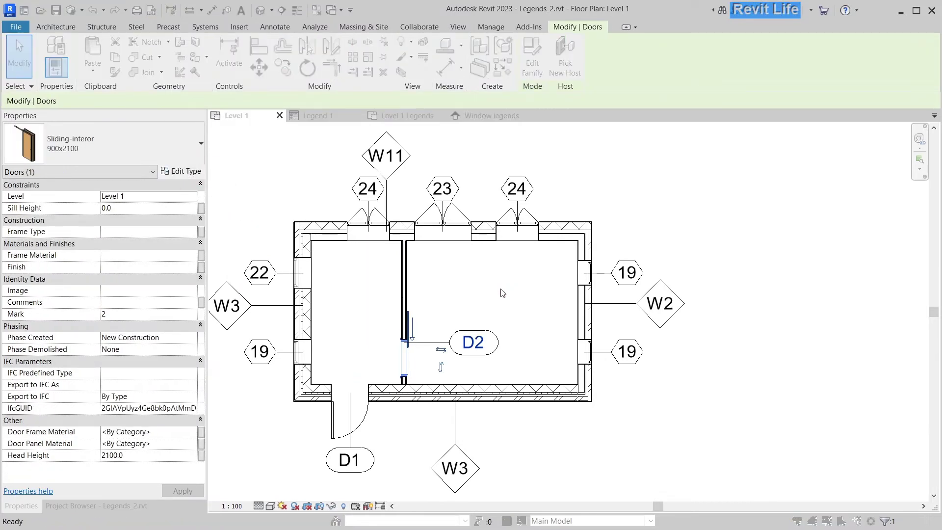
click(181, 171)
scroll(345, 311, down, 5)
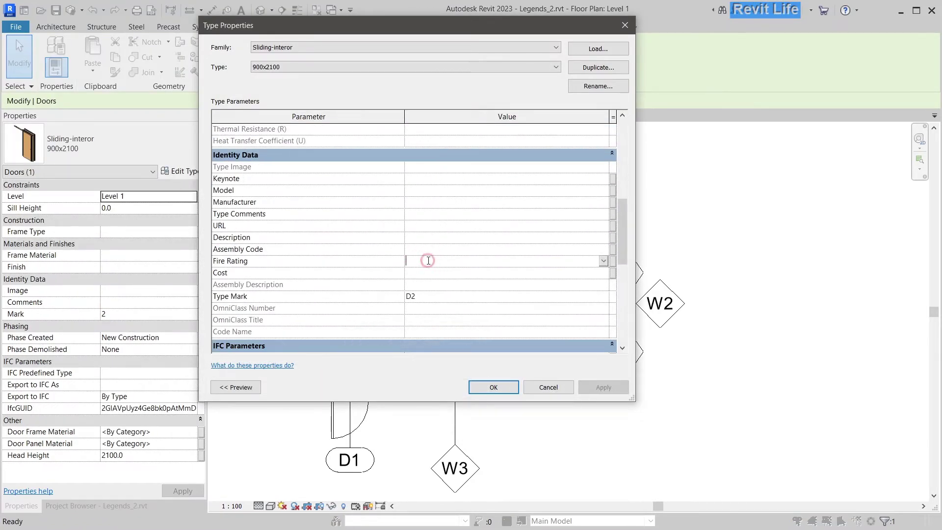
text(1-hr)
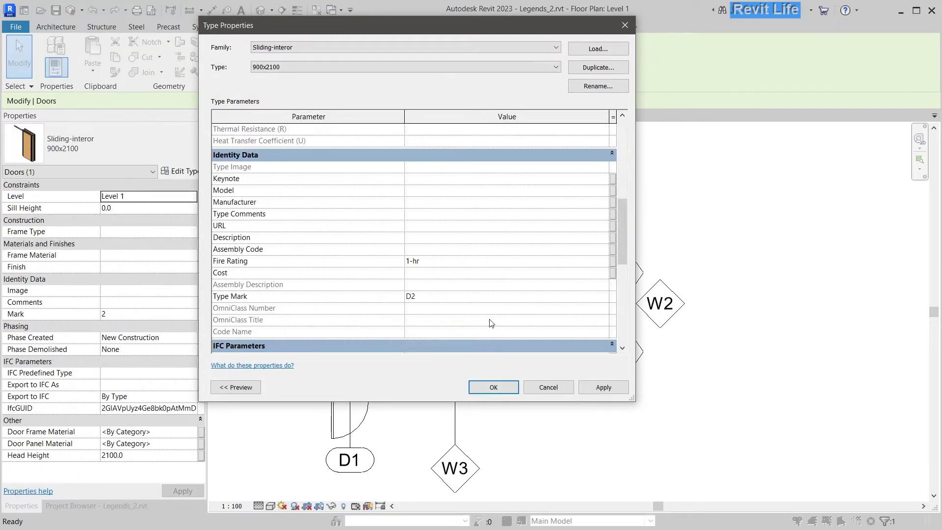
click(492, 387)
click(502, 301)
key(Escape)
Open the M_Door Tag family for editing from the sliding door's tag in the Window legends elevation
scroll(413, 352, up, 1)
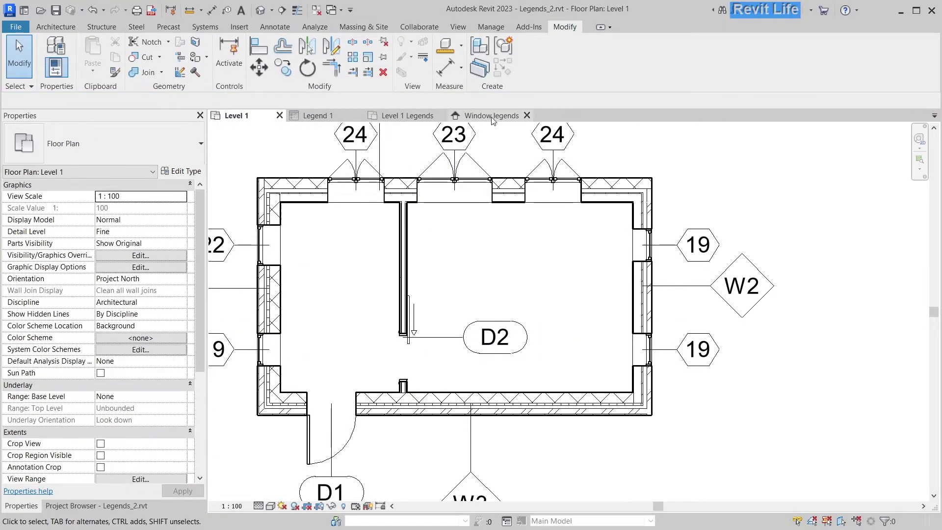
click(491, 117)
middle_drag(573, 270, 451, 248)
key(Escape)
click(451, 248)
middle_drag(437, 214, 443, 215)
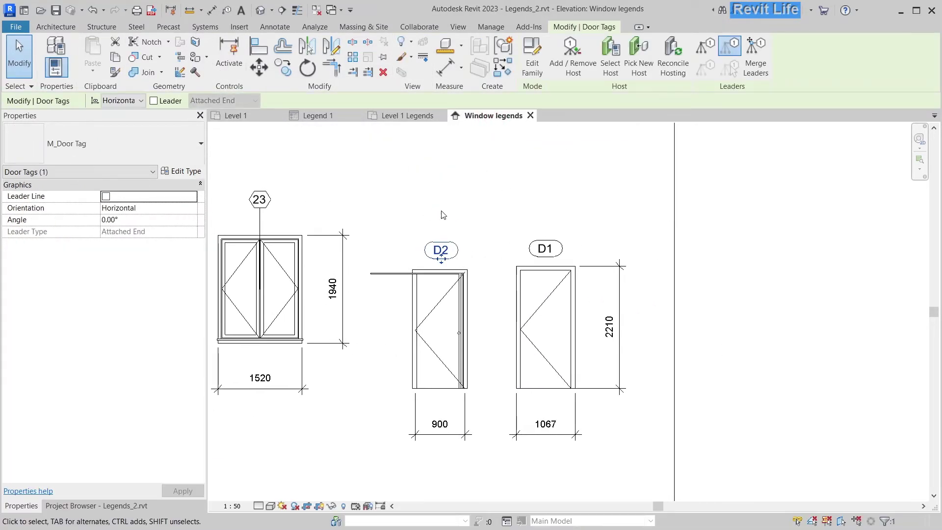
click(530, 54)
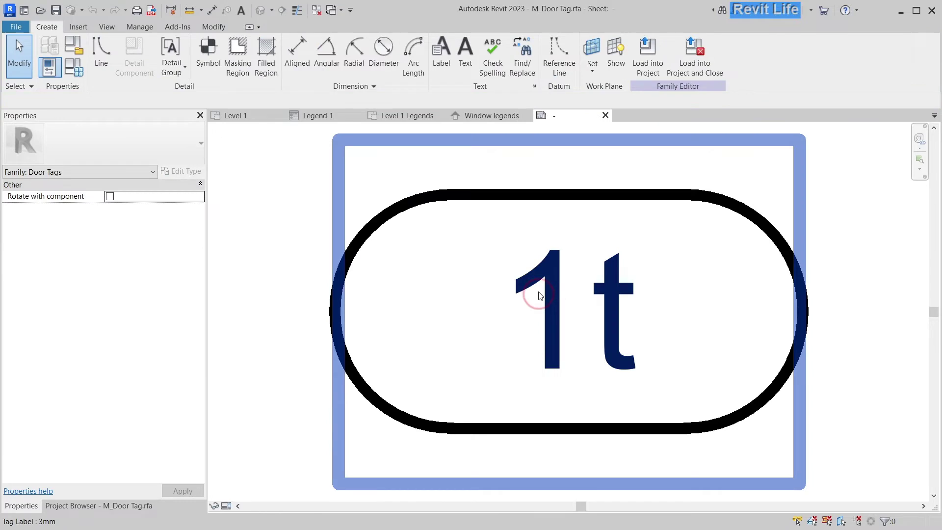
Copy the type mark label in place within the door tag family
click(557, 325)
key(KP_0)
key(Return)
key(KP_Decimal)
key(Return)
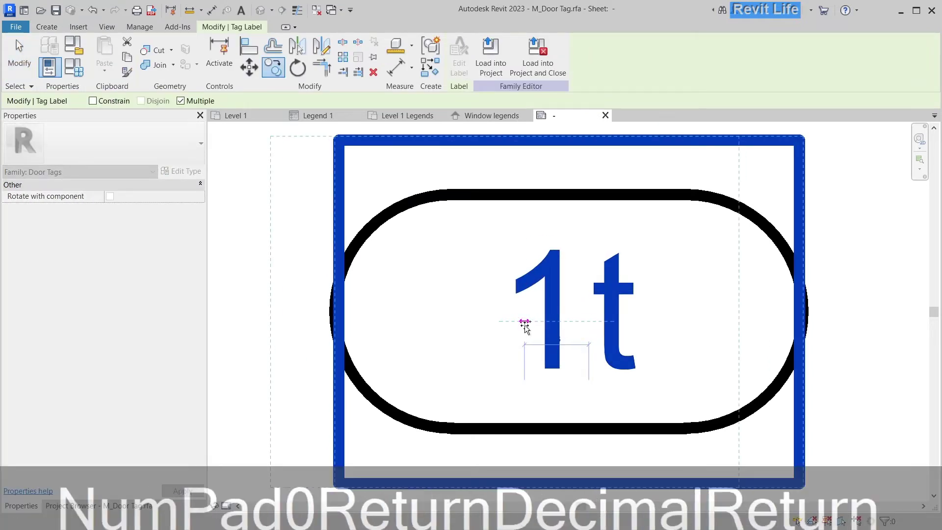
key(Escape)
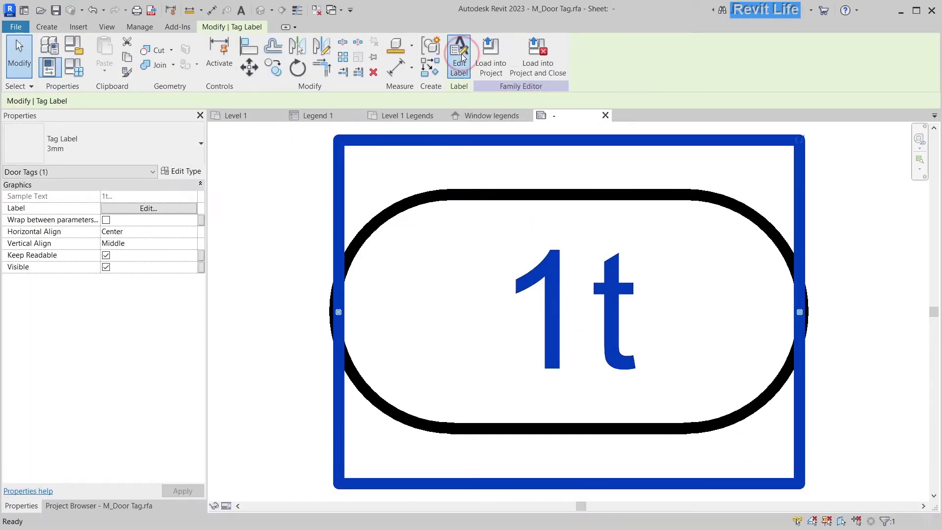
Replace the Type Mark parameter in the selected label with Fire Rating
click(461, 57)
key(f)
double_click(274, 250)
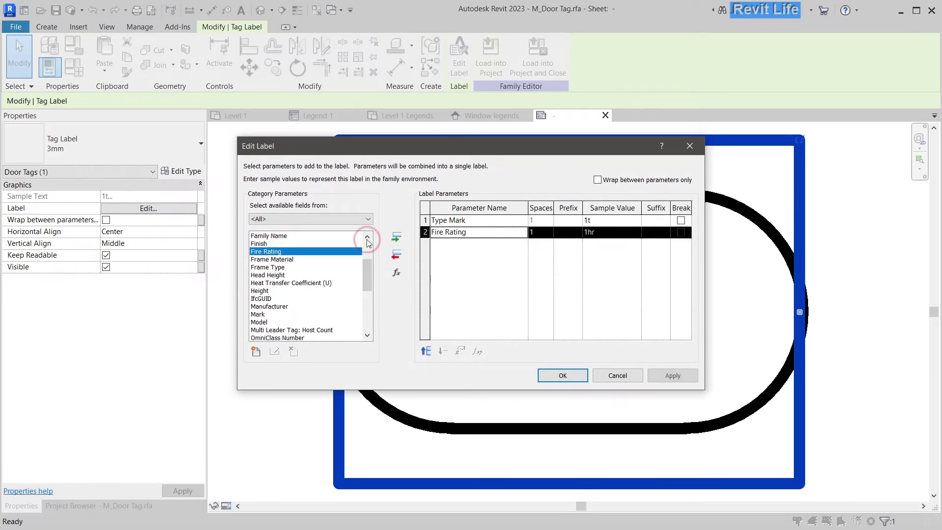
click(563, 375)
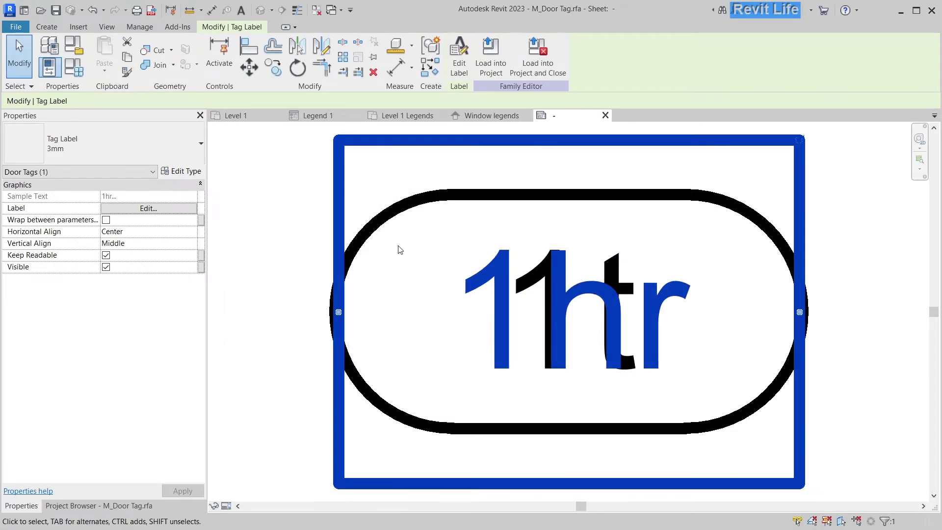
Link the fire rating label's visibility to a new type parameter named Fire, grouped under Graphics
click(201, 267)
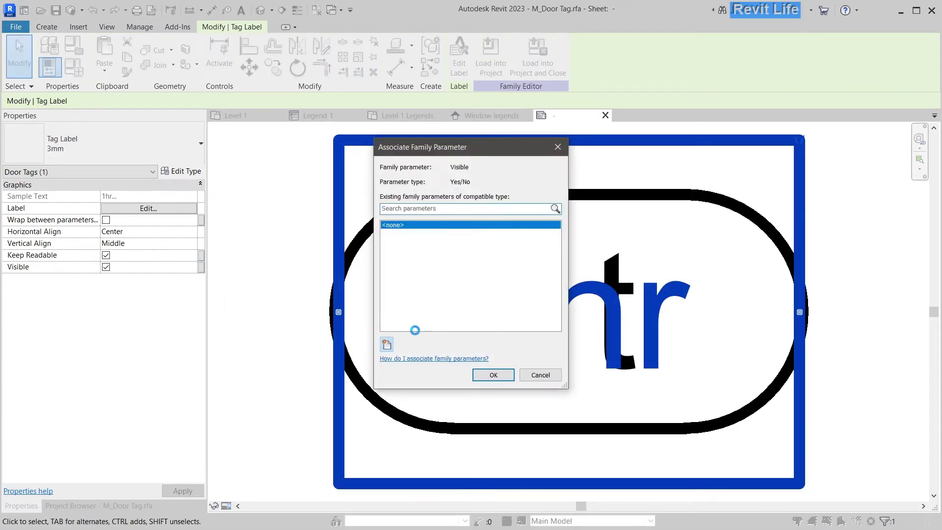
click(386, 344)
text(Fire)
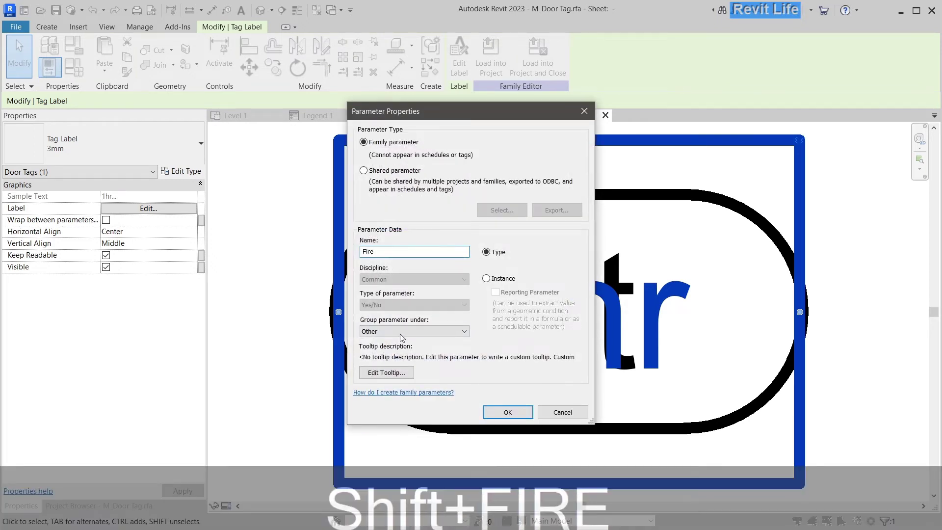
click(399, 332)
click(373, 349)
click(508, 412)
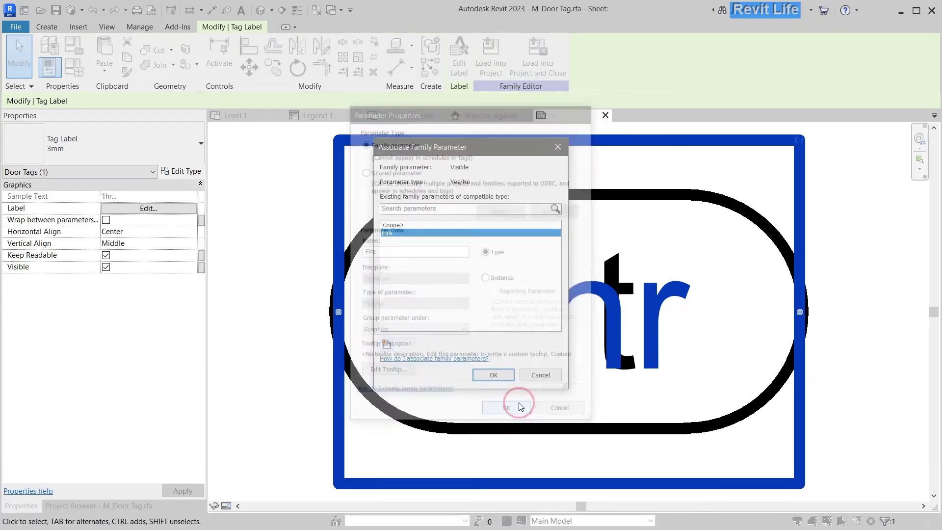
click(484, 375)
key(Escape)
Link the type mark label's visibility to a new type parameter named Type mark, grouped under Graphics
key(Tab)
click(539, 314)
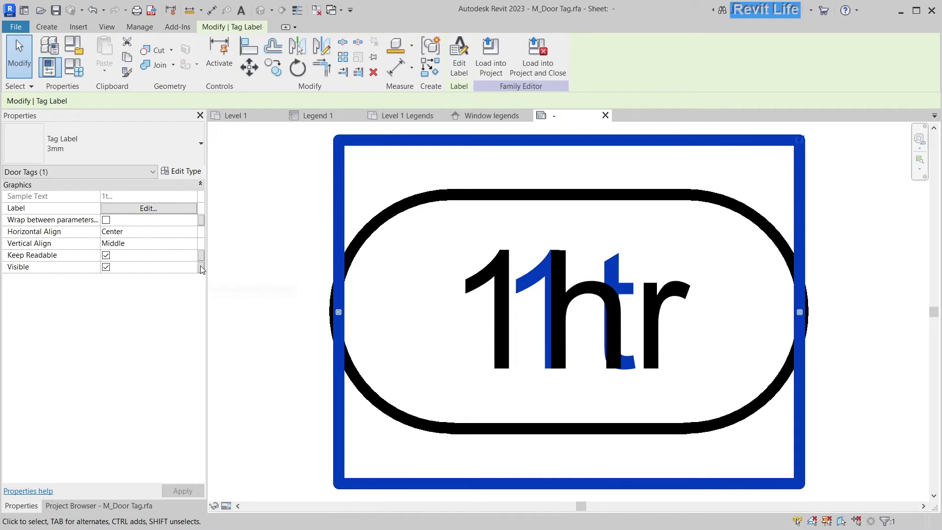
click(201, 267)
click(388, 345)
text(Type mark)
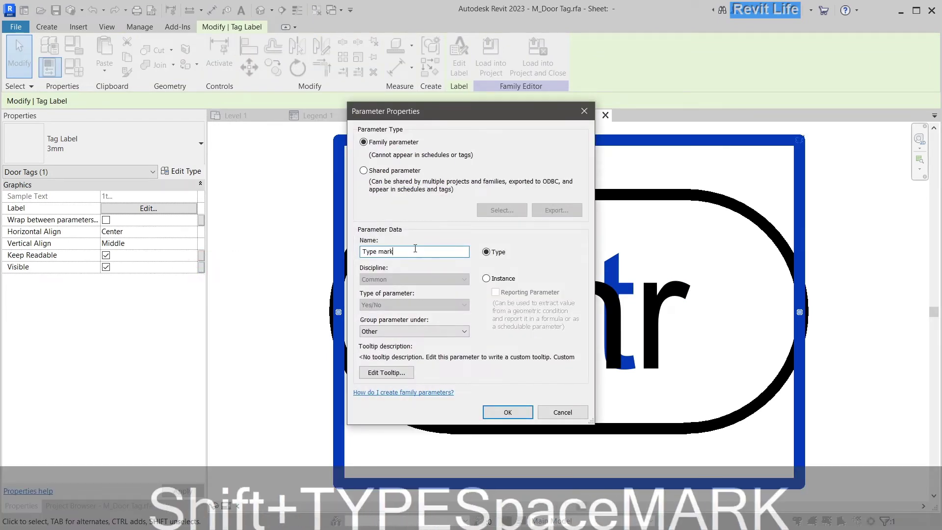
click(414, 331)
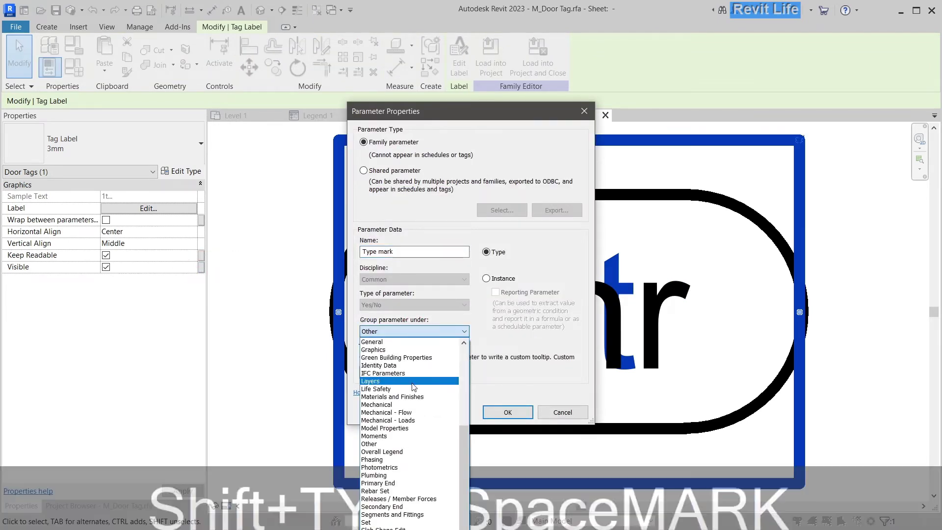
click(396, 347)
click(504, 414)
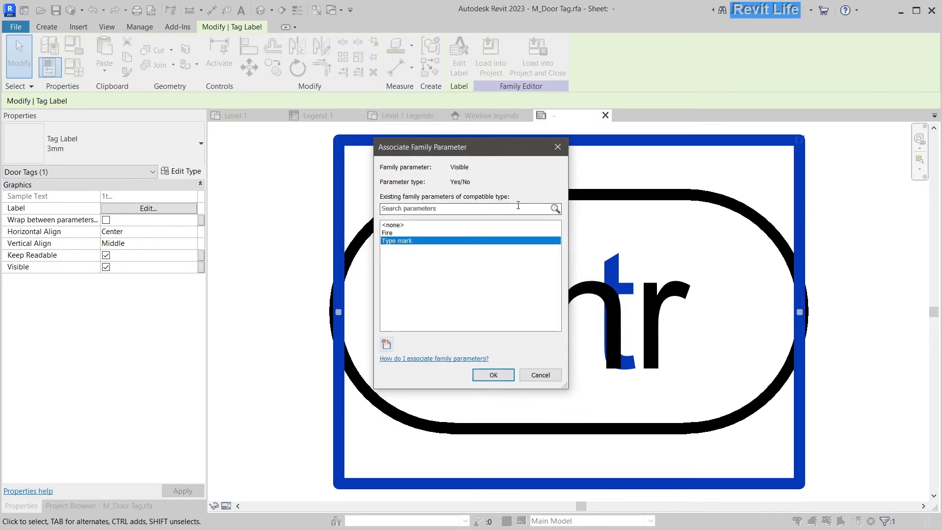
click(493, 375)
Load the modified door tag into the Legends_2 project, close the family and overwrite the existing version
click(540, 62)
click(498, 299)
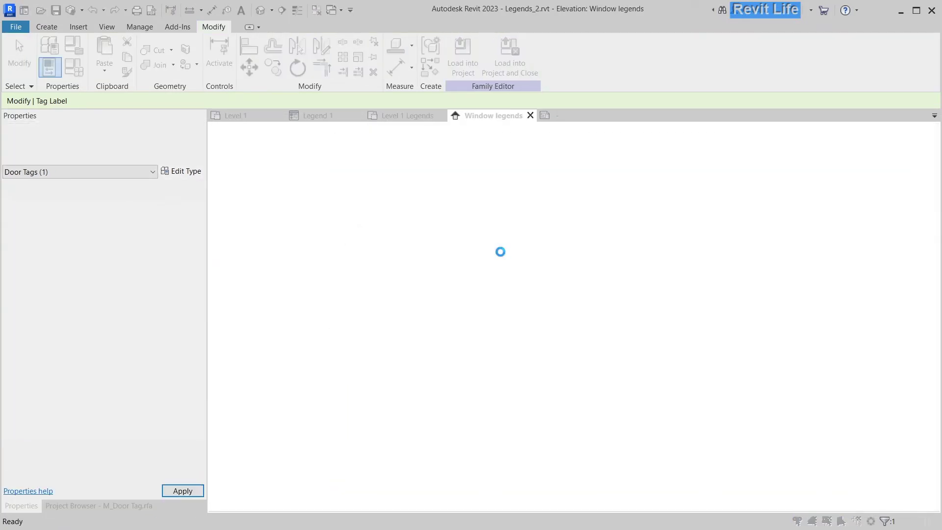
click(498, 252)
Rename the sliding door tag's type as "M_Door Tag type mark" and turn off its Fire parameter
click(420, 242)
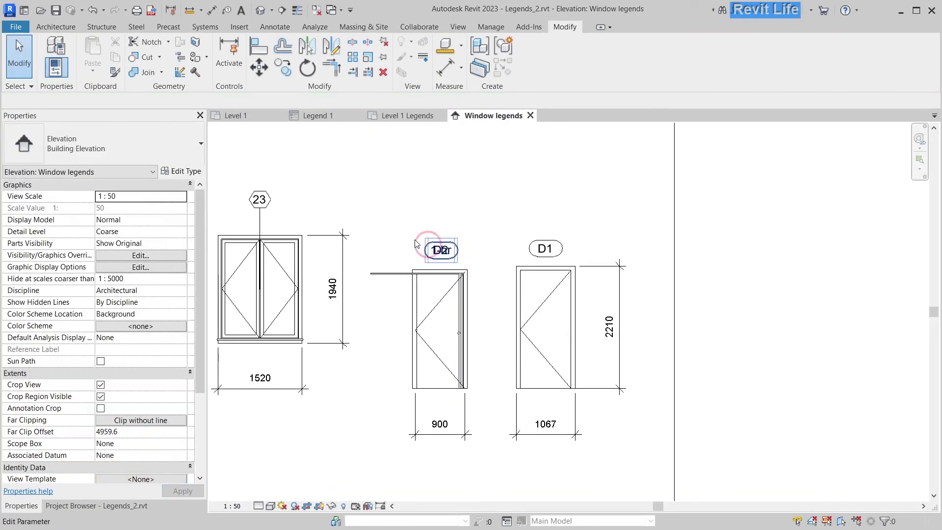
click(184, 171)
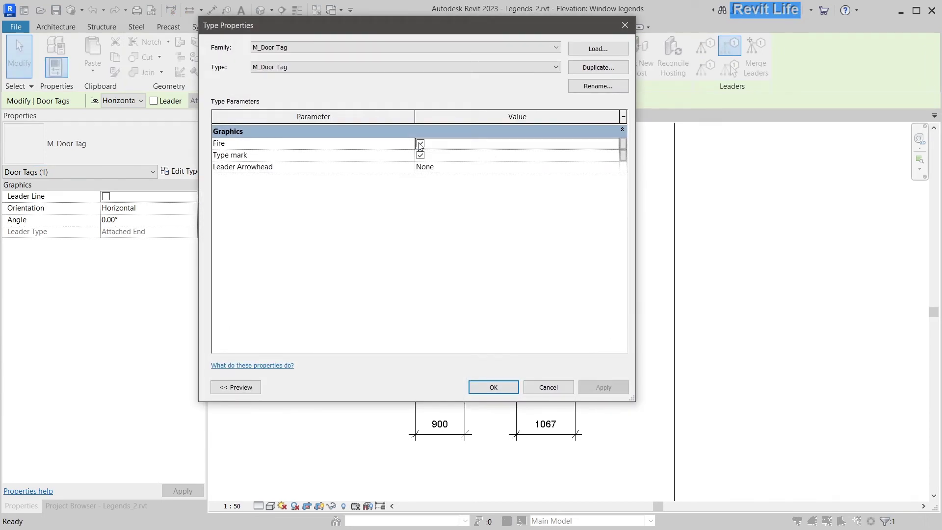
click(598, 86)
click(442, 214)
text(typ)
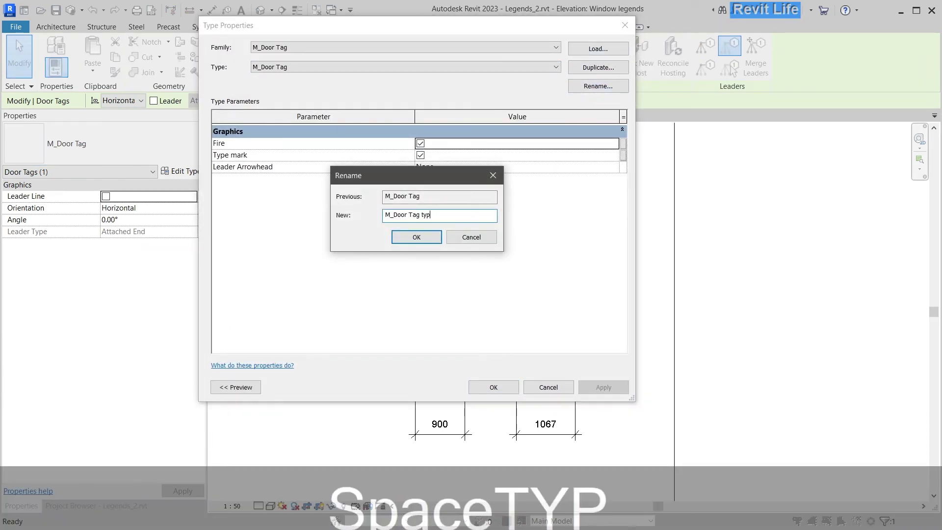
text(e mark)
click(423, 237)
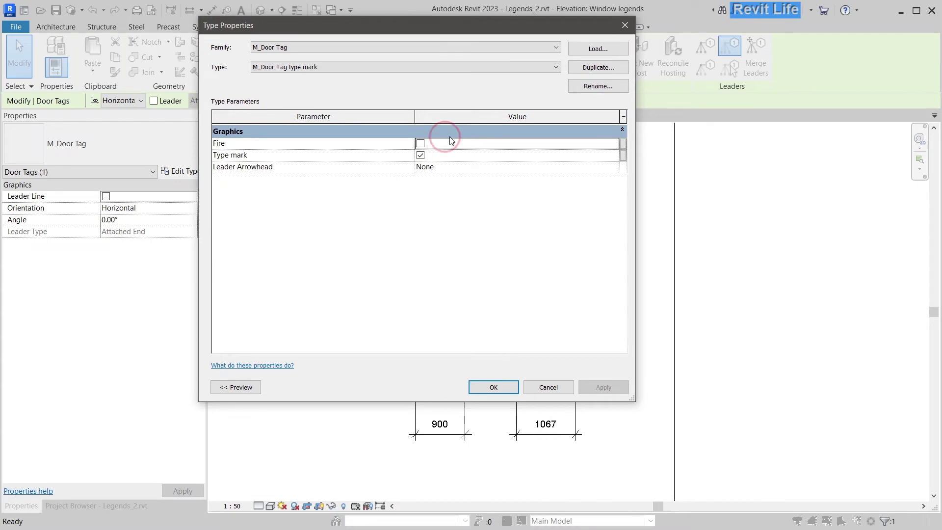
Duplicate the tag type as "M_Door Tag fire" with Fire turned on and Type mark turned off
click(602, 70)
key(BackSpace)
key(BackSpace)
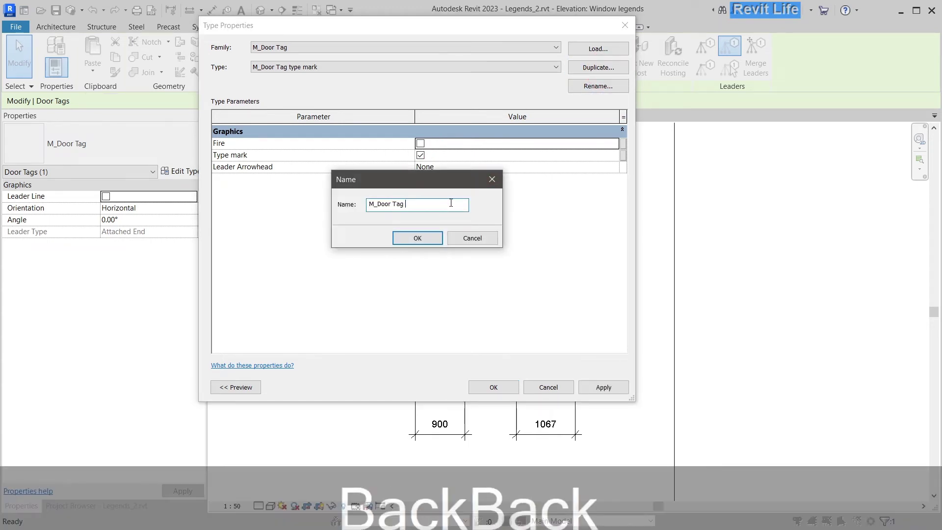
text(fire)
click(418, 238)
click(420, 155)
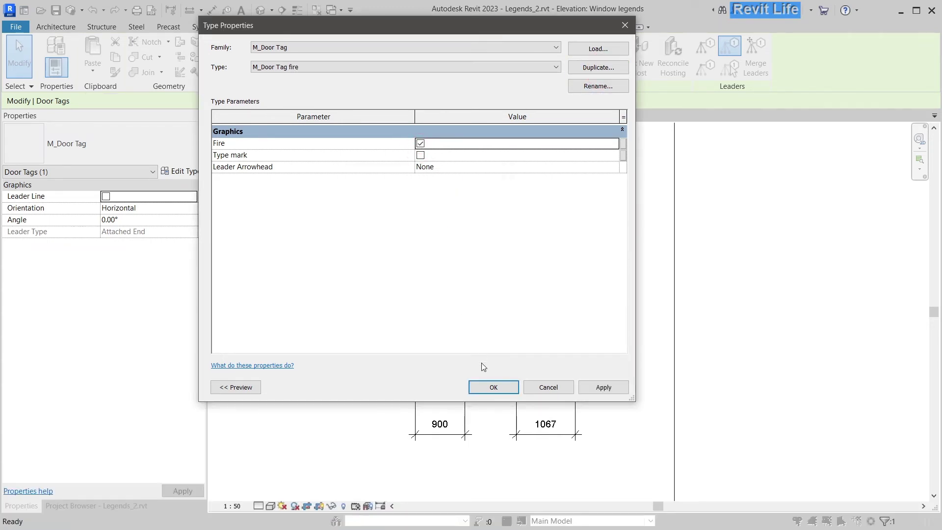
click(493, 387)
Switch the tag above the sliding door to the M_Door Tag type mark type
scroll(479, 316, up, 2)
click(126, 147)
click(123, 215)
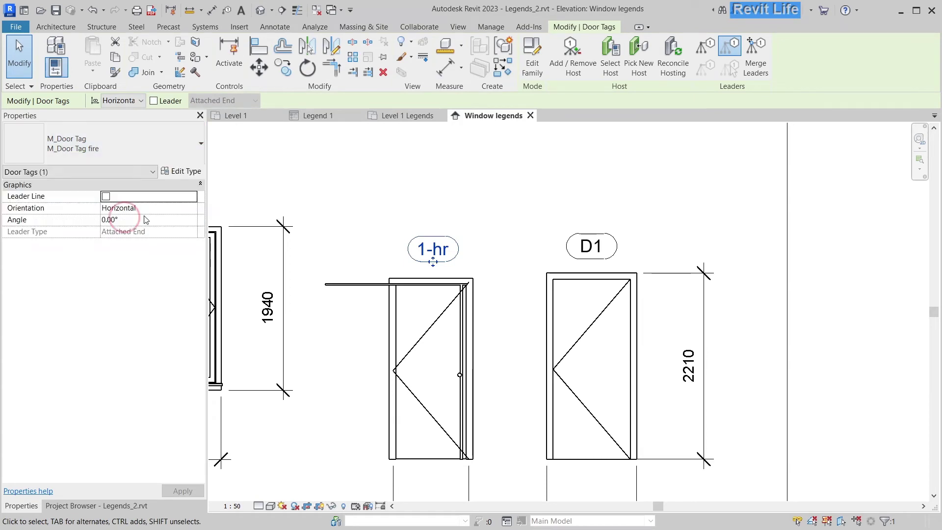
key(Escape)
Add a second door tag with a leader to the sliding door and move it beside the door's left edge
click(441, 237)
middle_drag(441, 236, 454, 169)
key(c)
key(s)
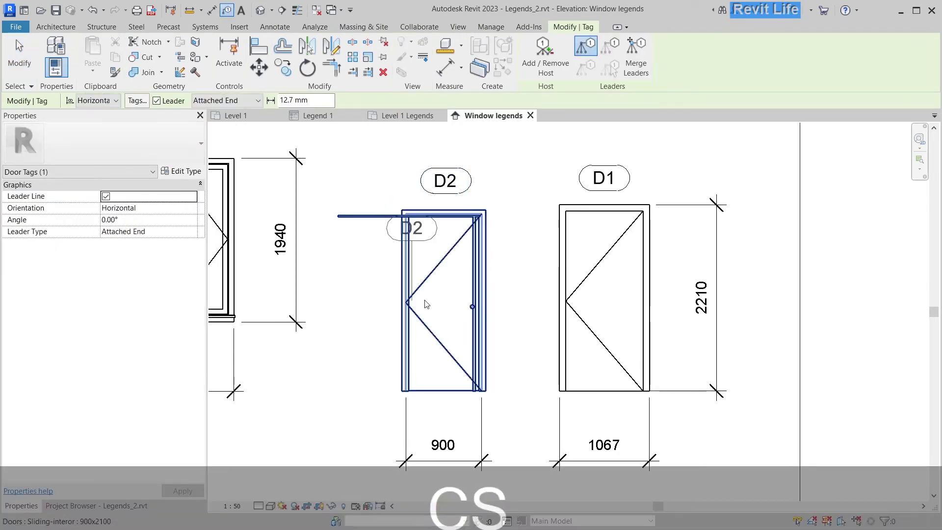
click(425, 280)
key(Escape)
key(Escape)
drag(411, 231, 369, 312)
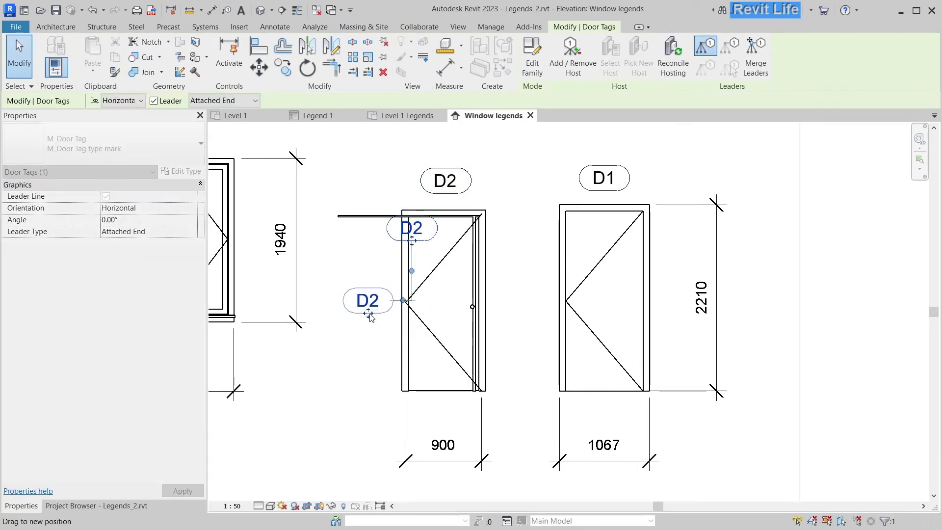
Change the leader tag beside the sliding door to the M_Door Tag fire type
click(122, 143)
click(64, 256)
key(Escape)
click(370, 303)
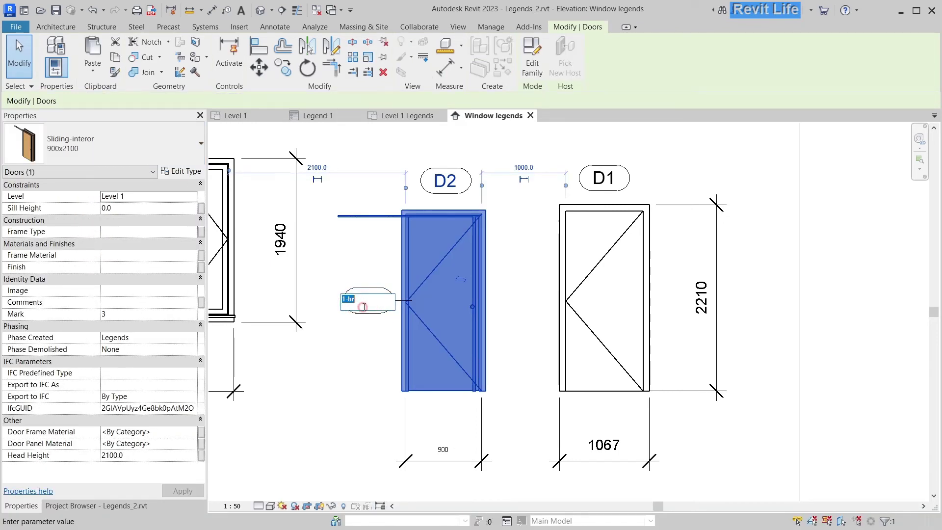
key(Escape)
key(Escape)
Add a matching M_Door Tag fire tag with a leader to door D1 and move it to the door's right side
click(367, 314)
key(c)
key(s)
click(609, 308)
key(Escape)
click(612, 233)
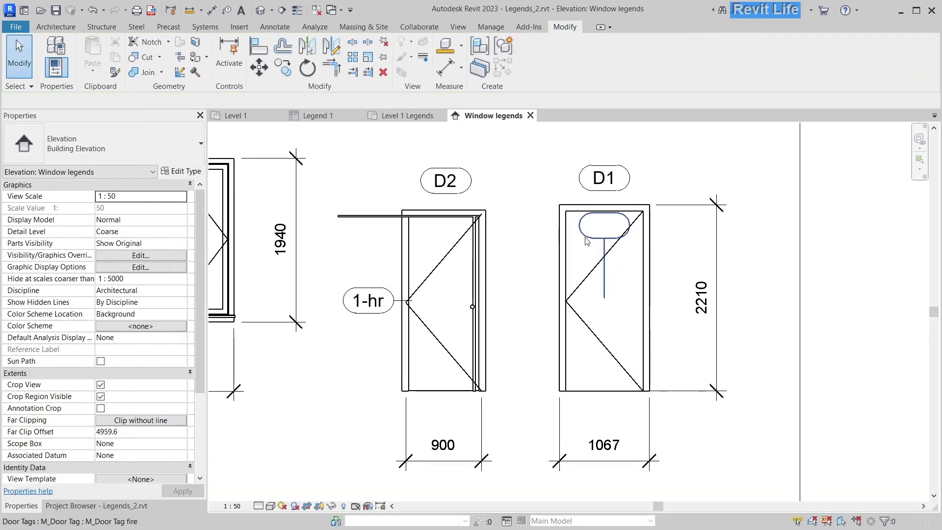
drag(682, 308, 682, 309)
middle_drag(681, 310, 593, 298)
drag(627, 240, 656, 239)
key(Escape)
Enter 1-hr as the fire rating in door D1's fire tag and accept the change to the door type
click(589, 303)
click(592, 288)
text(1-hr)
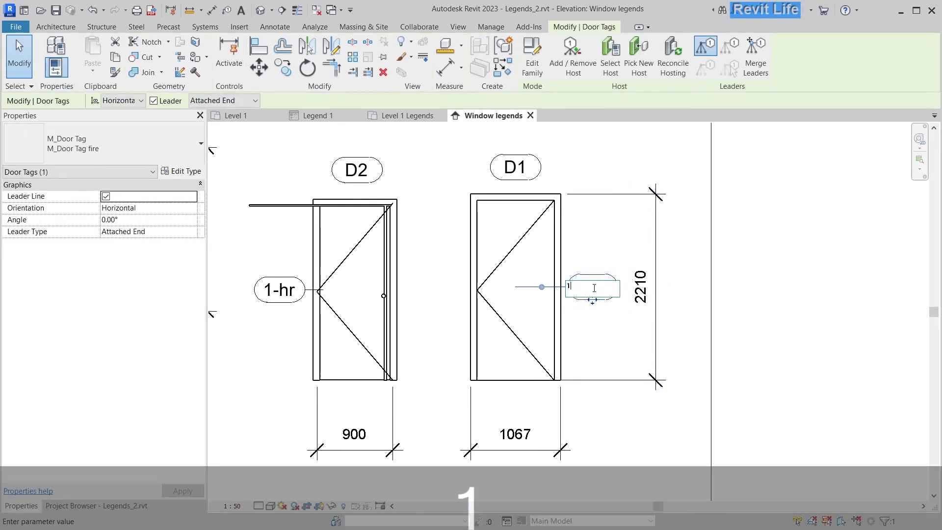
key(Return)
click(498, 296)
click(612, 165)
key(Escape)
Rename the Window legends elevation view as "Window doors legends"
scroll(612, 162, down, 3)
middle_drag(612, 162, 681, 236)
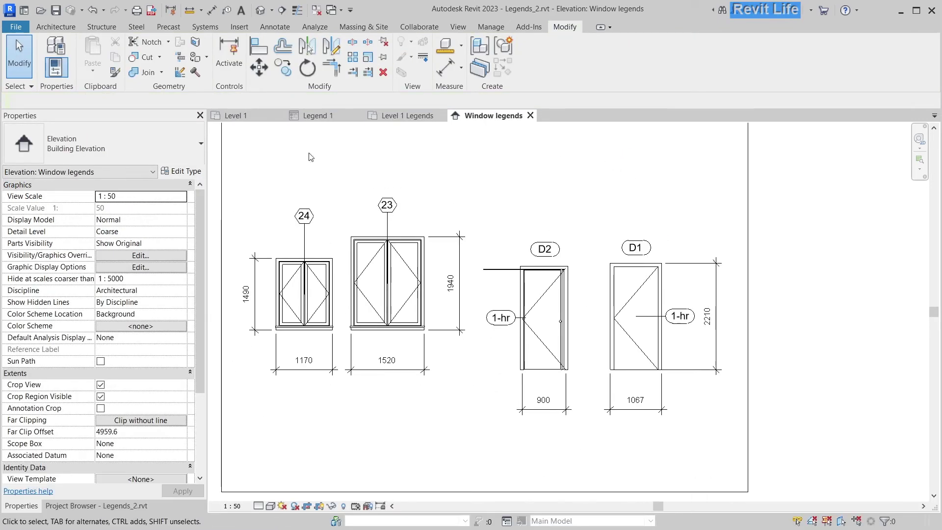
click(414, 116)
click(235, 116)
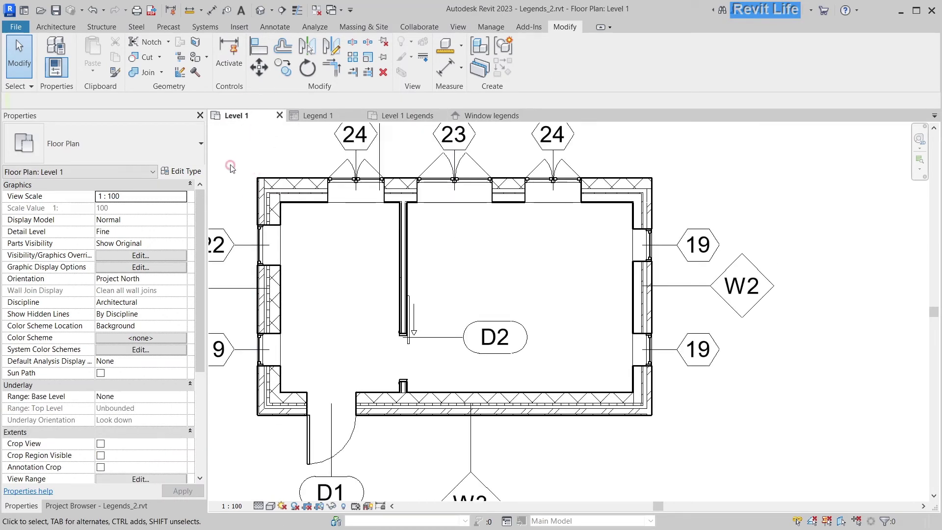
click(80, 508)
click(66, 236)
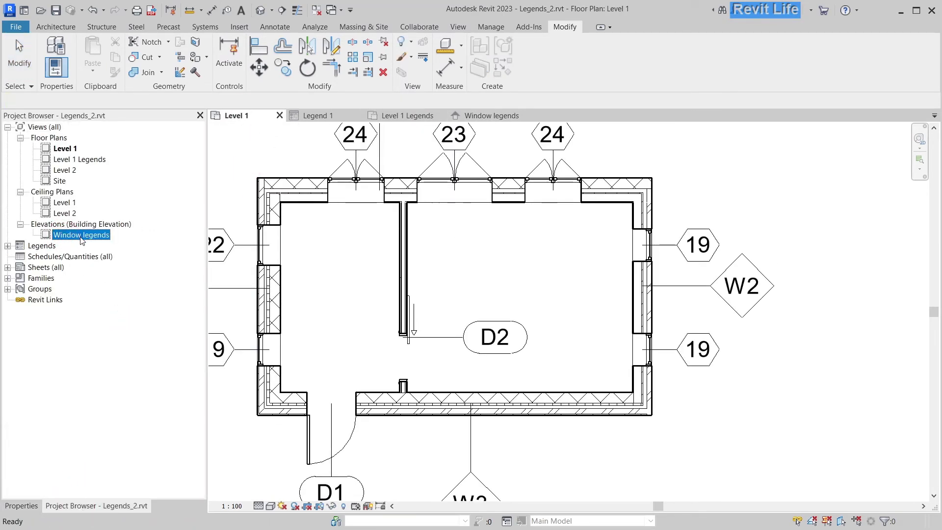
right_click(81, 238)
click(117, 391)
click(76, 235)
text(doors)
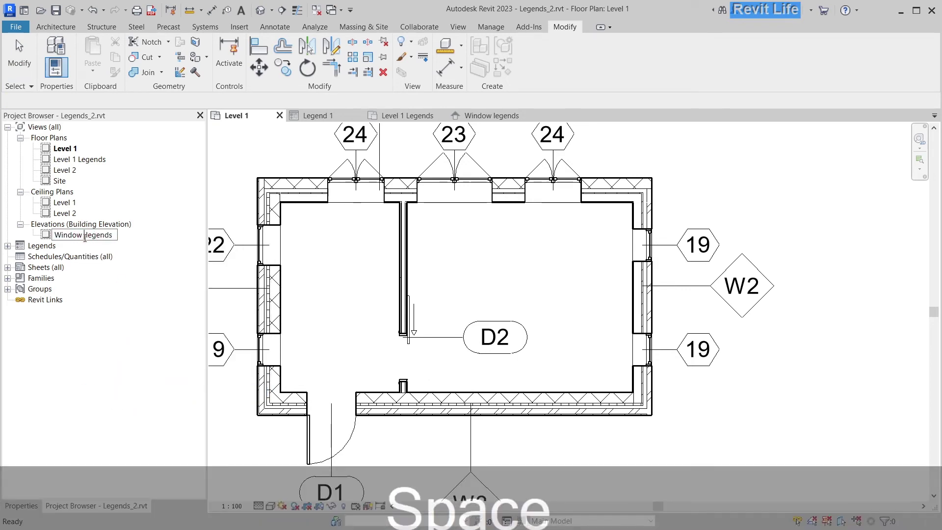
key(Return)
Duplicate the Window doors legends elevation as a dependent view and name it "Window doors legends - windows"
right_click(85, 239)
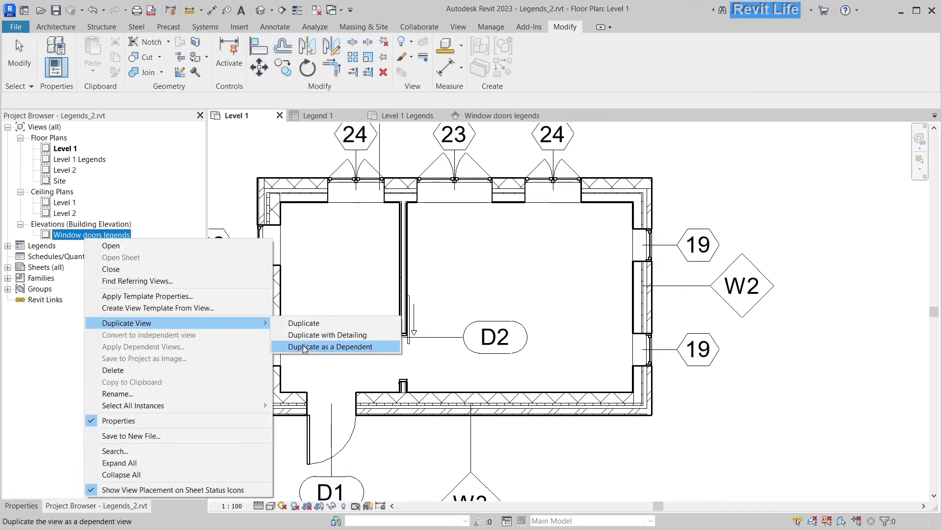
click(326, 346)
right_click(147, 246)
click(195, 406)
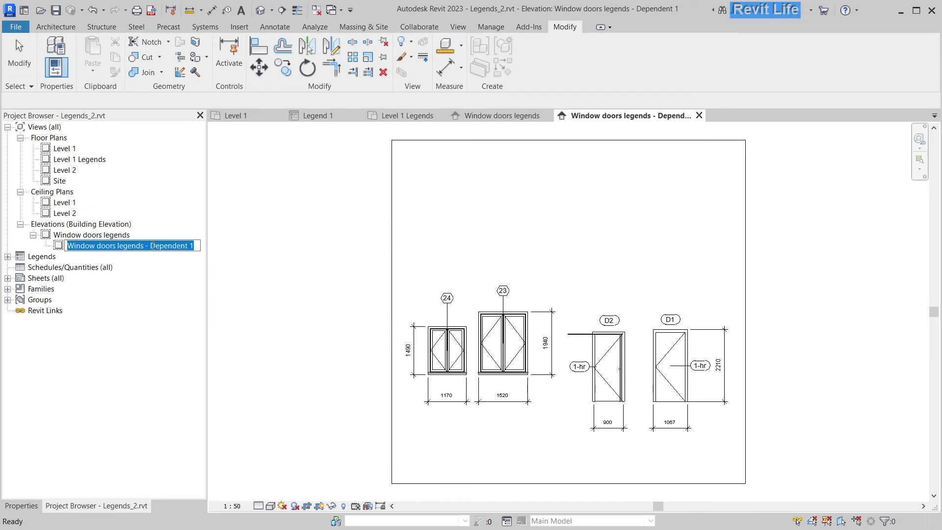
text(windows)
key(Return)
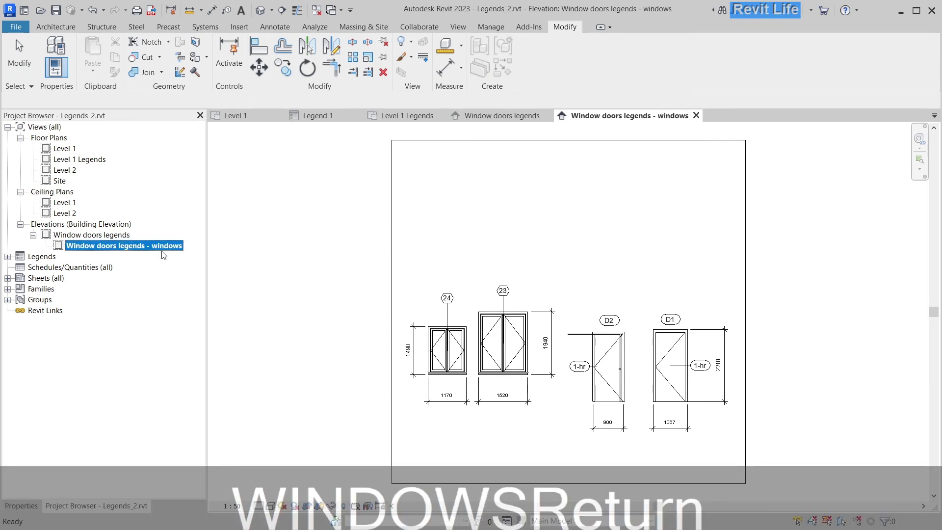
Create another dependent view of the legends elevation and name it "Window doors legends - doors"
right_click(128, 248)
mouse_move(221, 330)
click(353, 354)
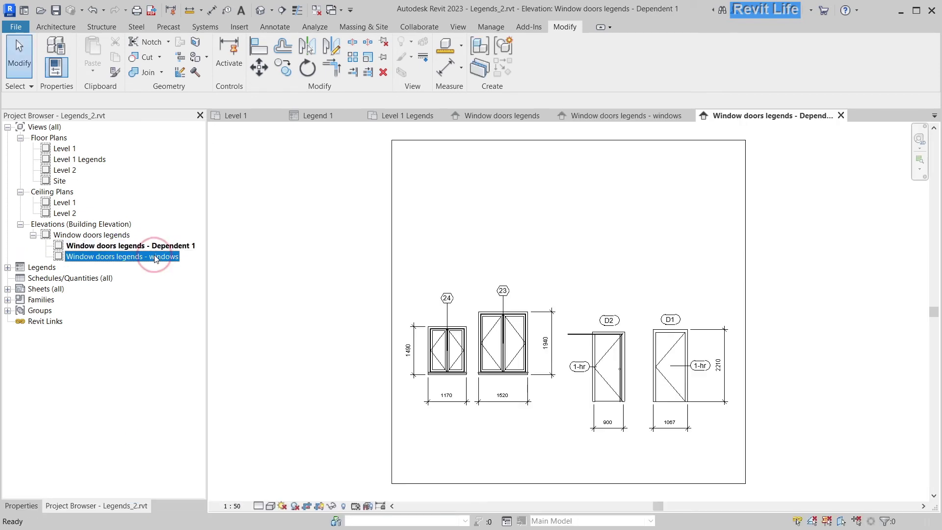
click(161, 246)
key(F2)
drag(150, 246, 239, 249)
text(doors)
key(Return)
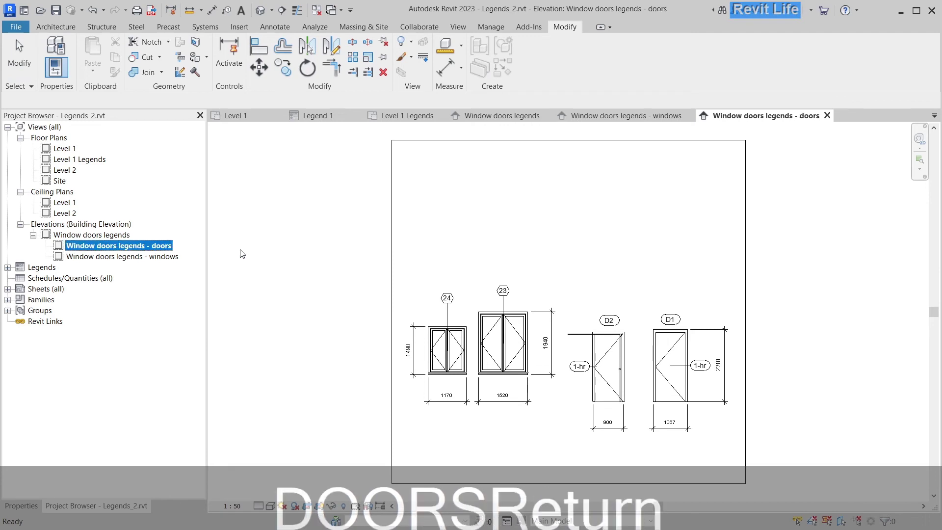
Tighten the crop region of the doors dependent view around doors D2 and D1 with their tags and dimensions
click(391, 285)
drag(392, 311, 564, 312)
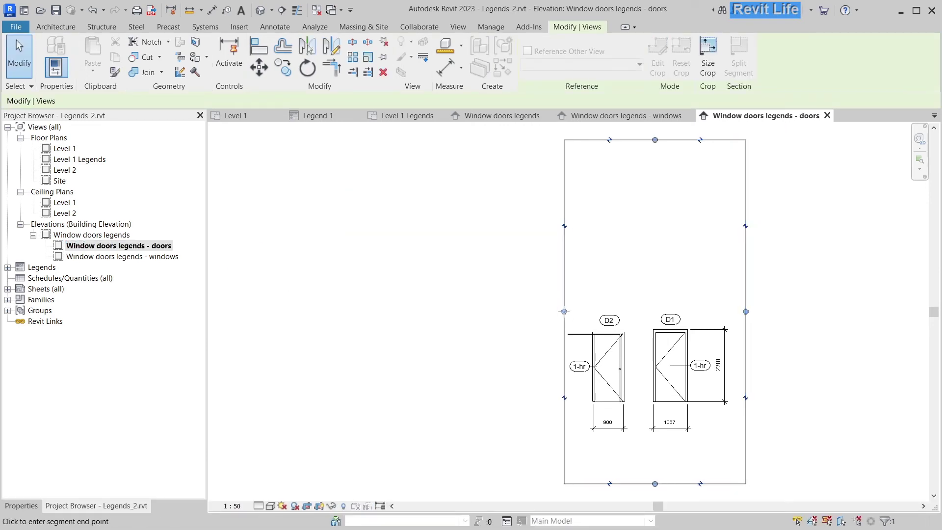
drag(659, 141, 650, 299)
drag(651, 444, 652, 436)
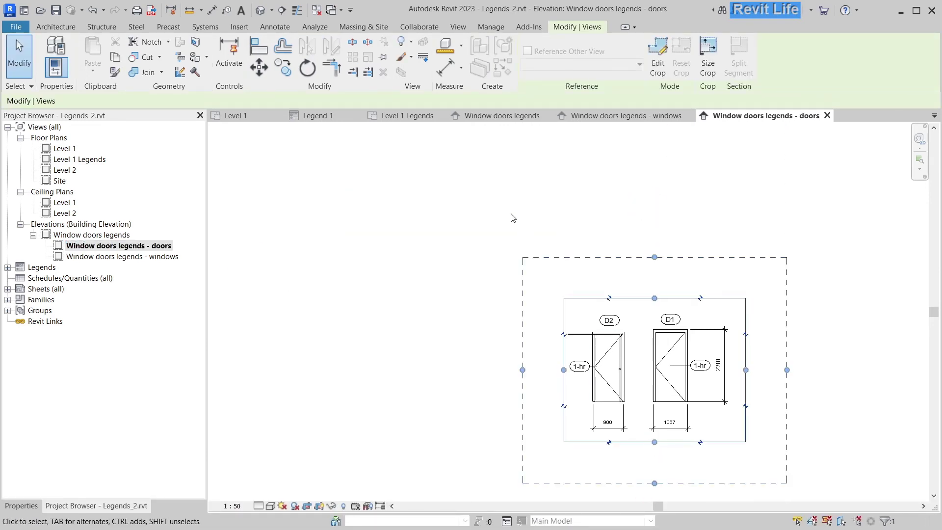
Open the windows dependent view and tighten its crop region around windows 24 and 23 with their tags and dimensions
double_click(136, 256)
click(746, 280)
drag(749, 280, 563, 313)
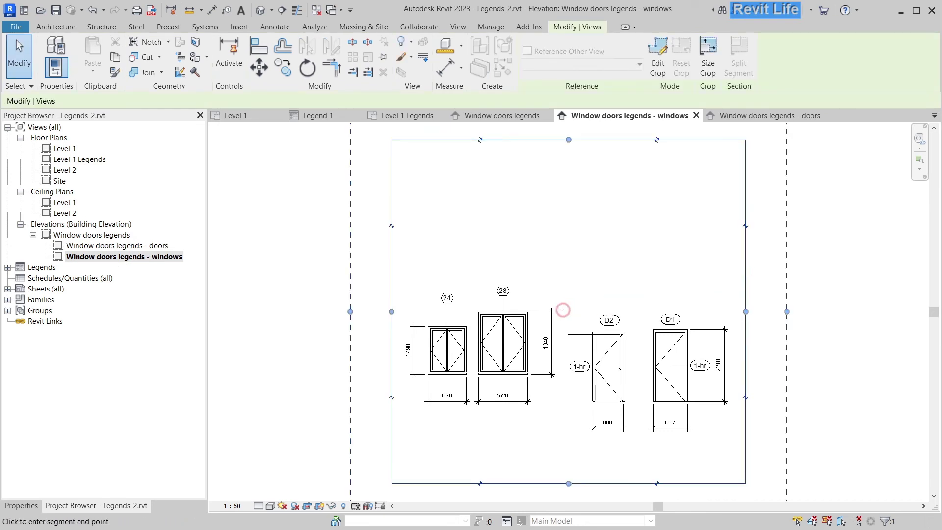
drag(478, 141, 477, 277)
drag(476, 483, 489, 411)
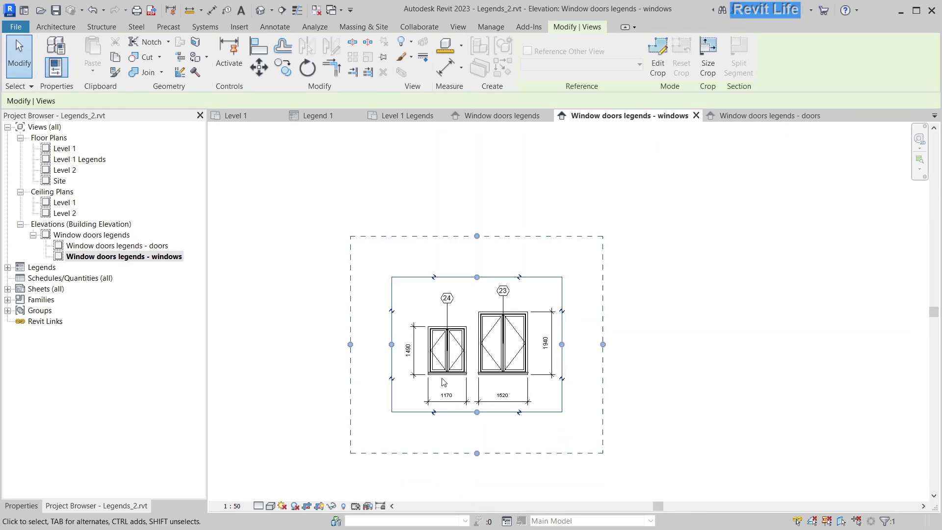
key(Escape)
Open sheet A101 and place the Window doors legends - doors view in its upper-left area
click(8, 289)
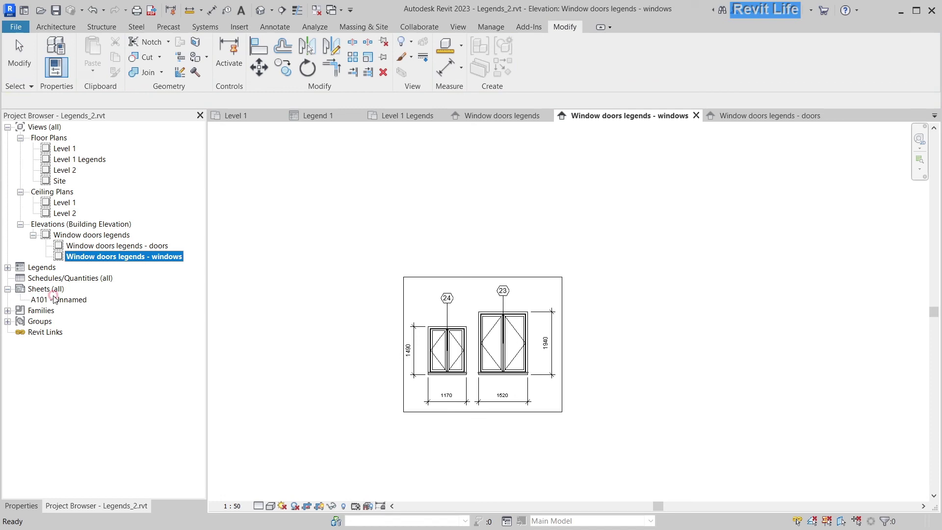
double_click(59, 299)
drag(117, 246, 380, 266)
click(407, 247)
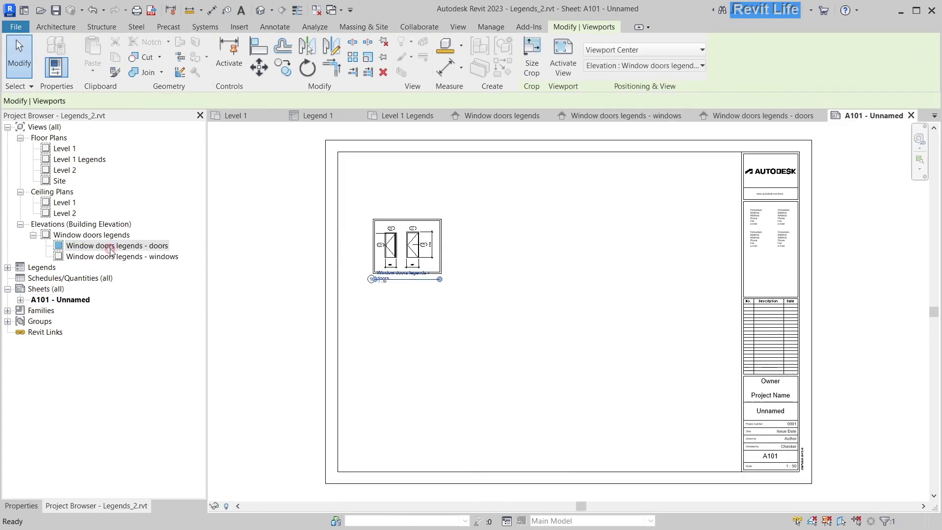
Place the Window doors legends - windows view on the sheet below the doors viewport, aligned with its left edge
click(299, 273)
click(406, 315)
scroll(403, 309, up, 2)
key(Escape)
drag(459, 345, 579, 217)
drag(522, 199, 401, 326)
key(Escape)
scroll(552, 273, up, 2)
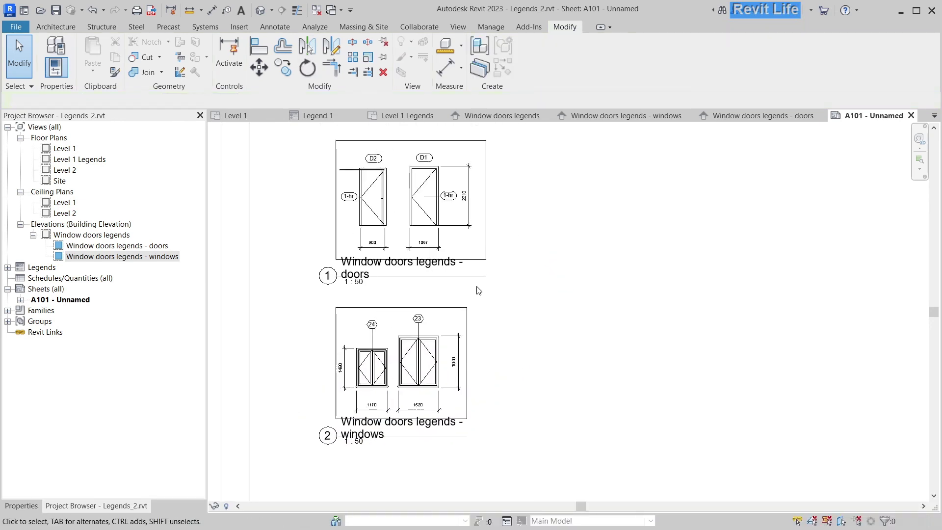
middle_drag(564, 247, 561, 256)
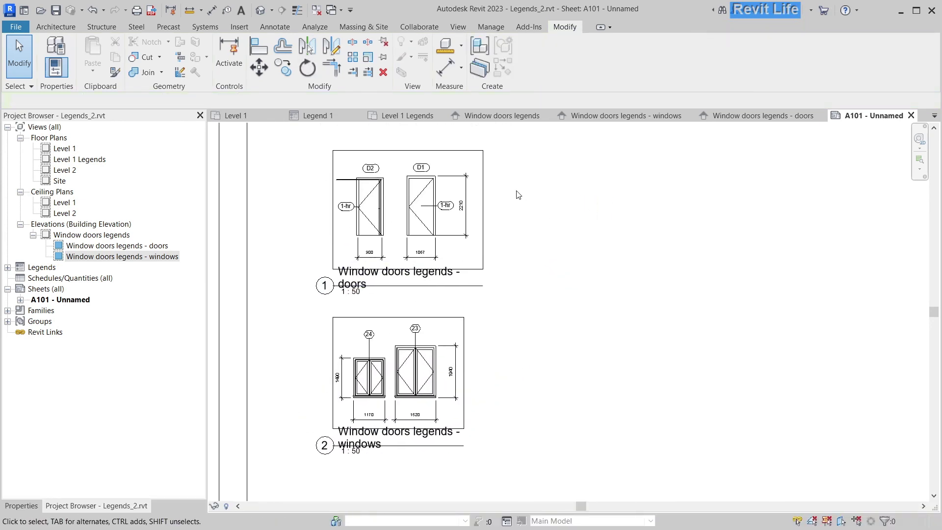
Return to the Level 1 floor plan and bring up the architectural modelling tools
click(329, 116)
click(234, 115)
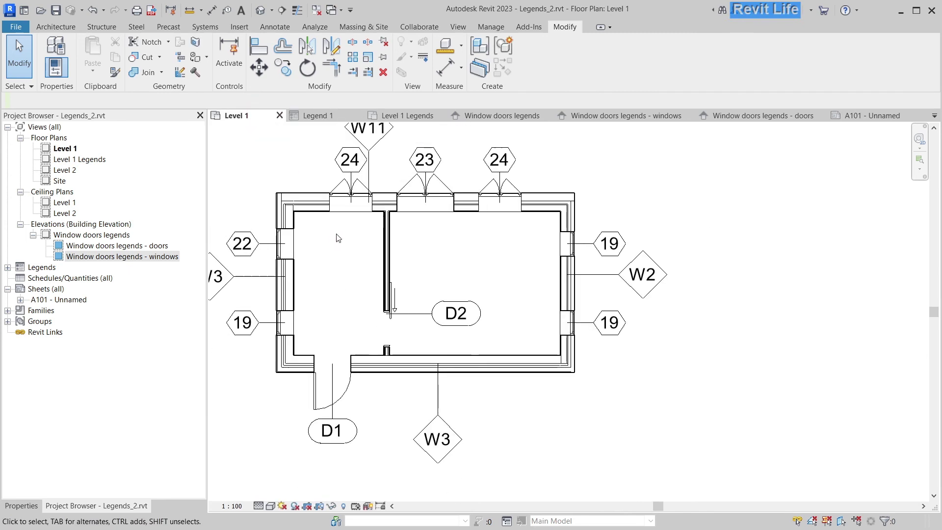
click(56, 27)
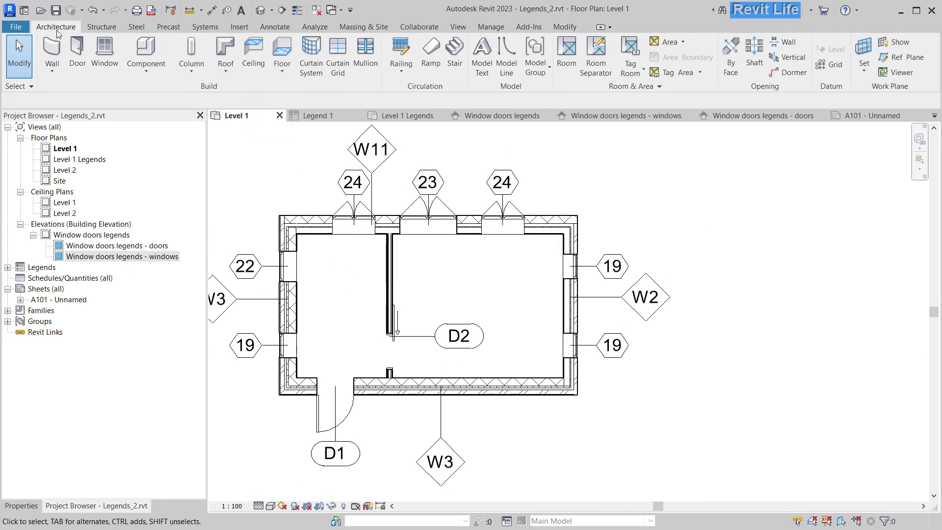